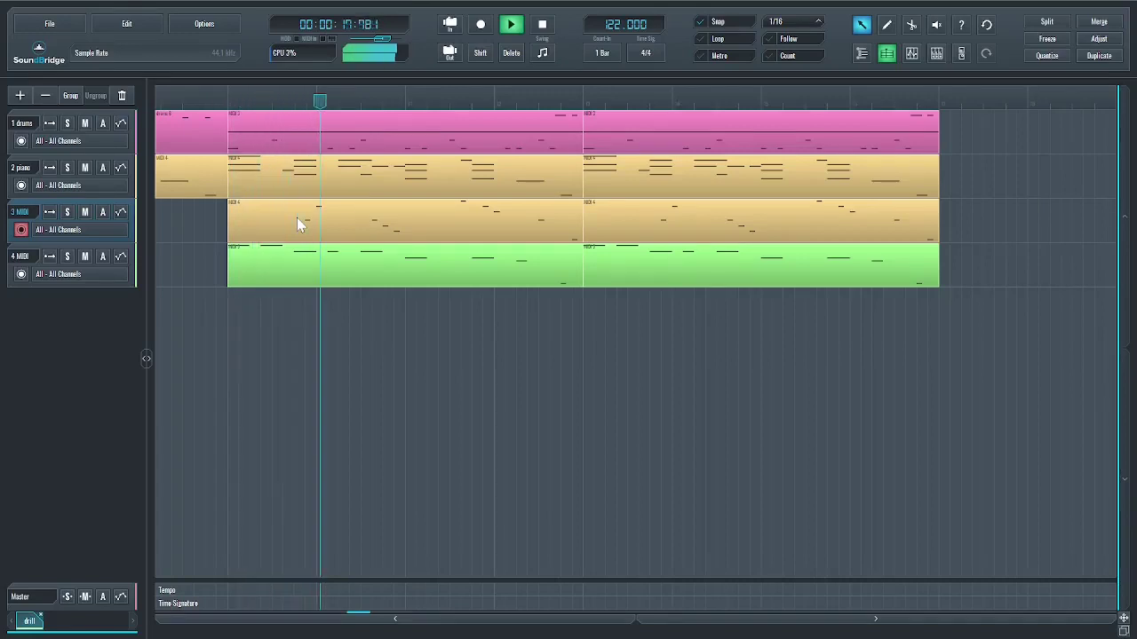
Step: Switch from OBS Studio back to the SoundBridge drill project through the taskbar
scroll(298, 219, "up", 1)
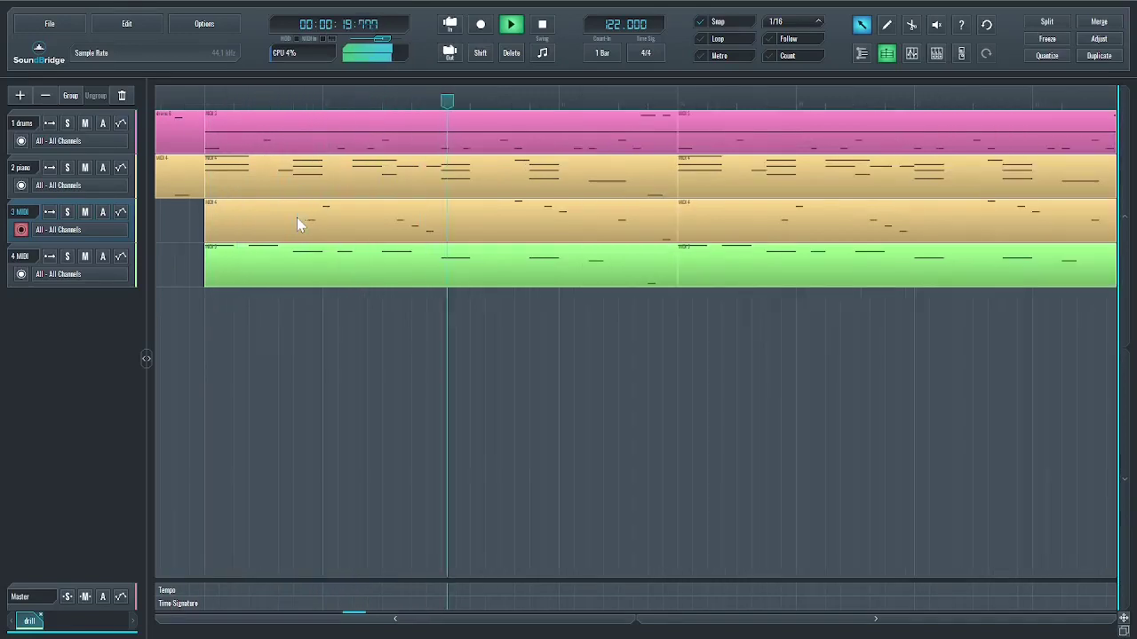
scroll(302, 223, "down", 3)
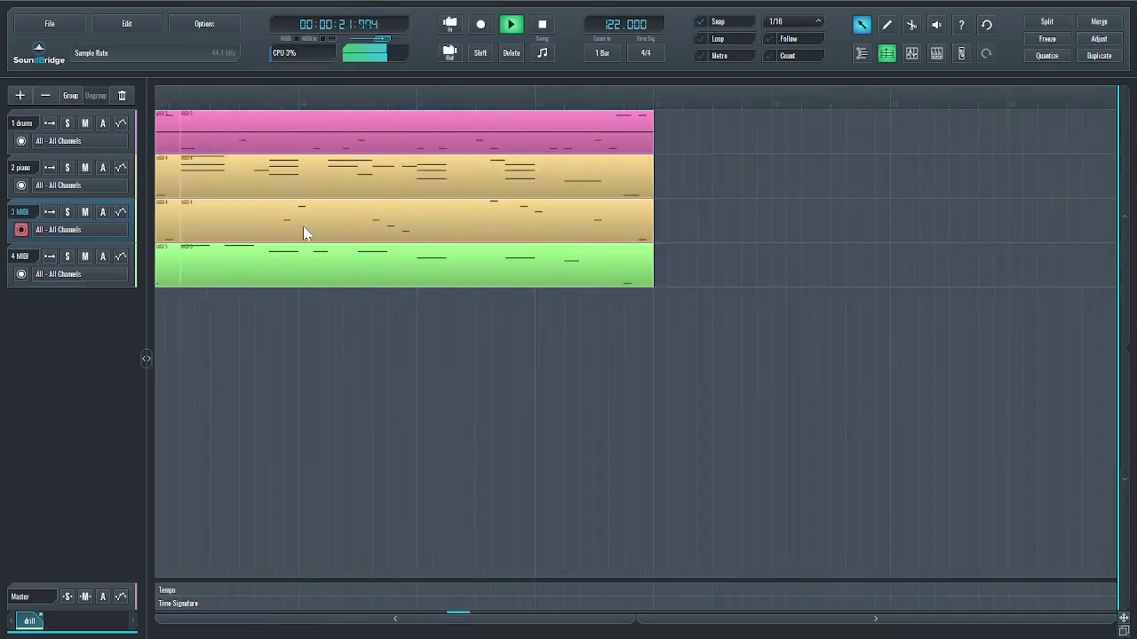
scroll(303, 226, "up", 2)
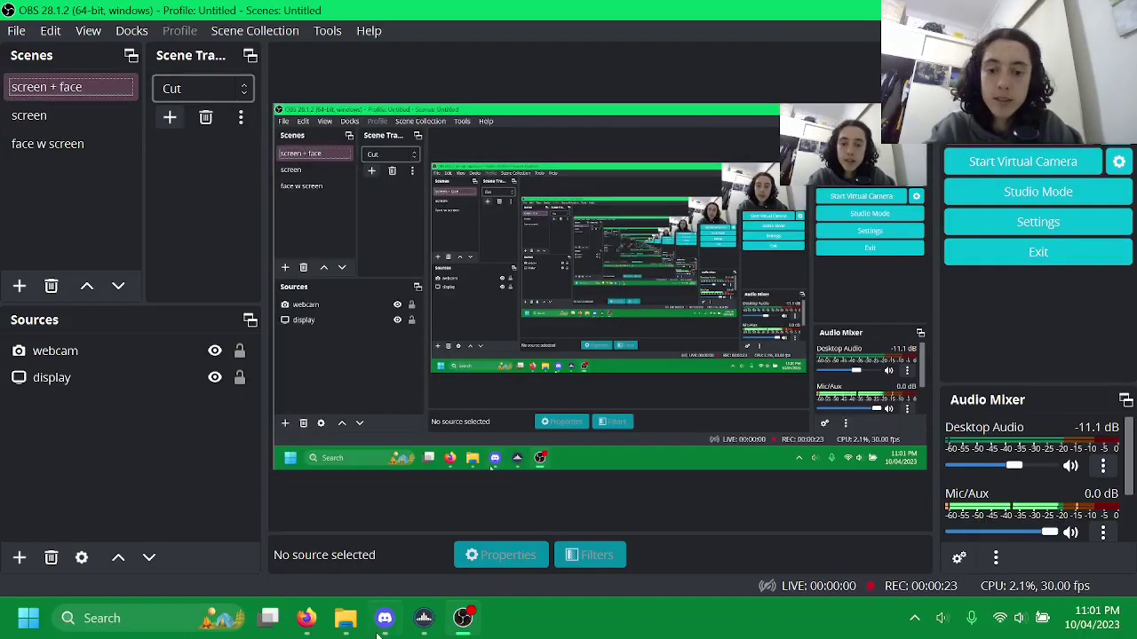
left_click(424, 618)
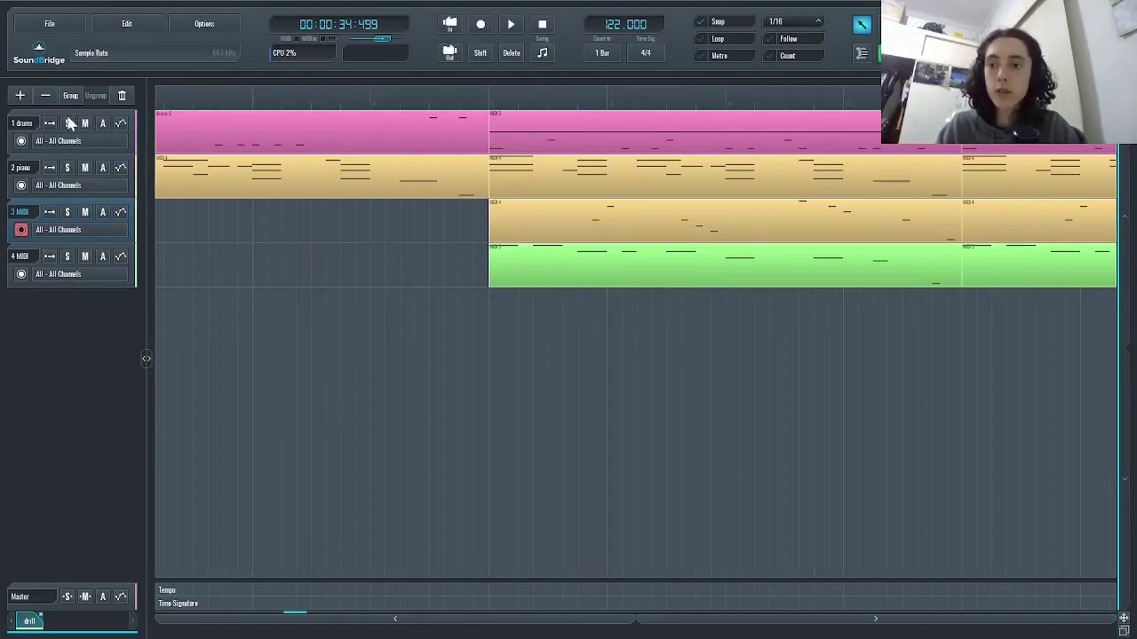
Step: Select the drums track and open its Sitala sampler window, moved to the right
left_click(24, 121)
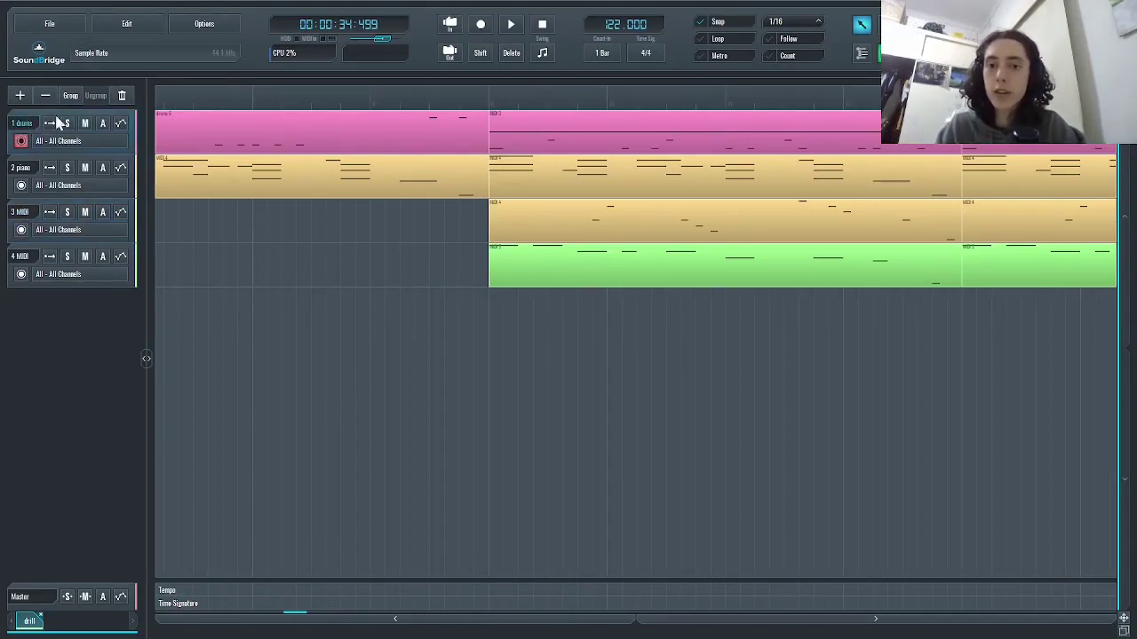
left_click(1126, 349)
left_click(1048, 211)
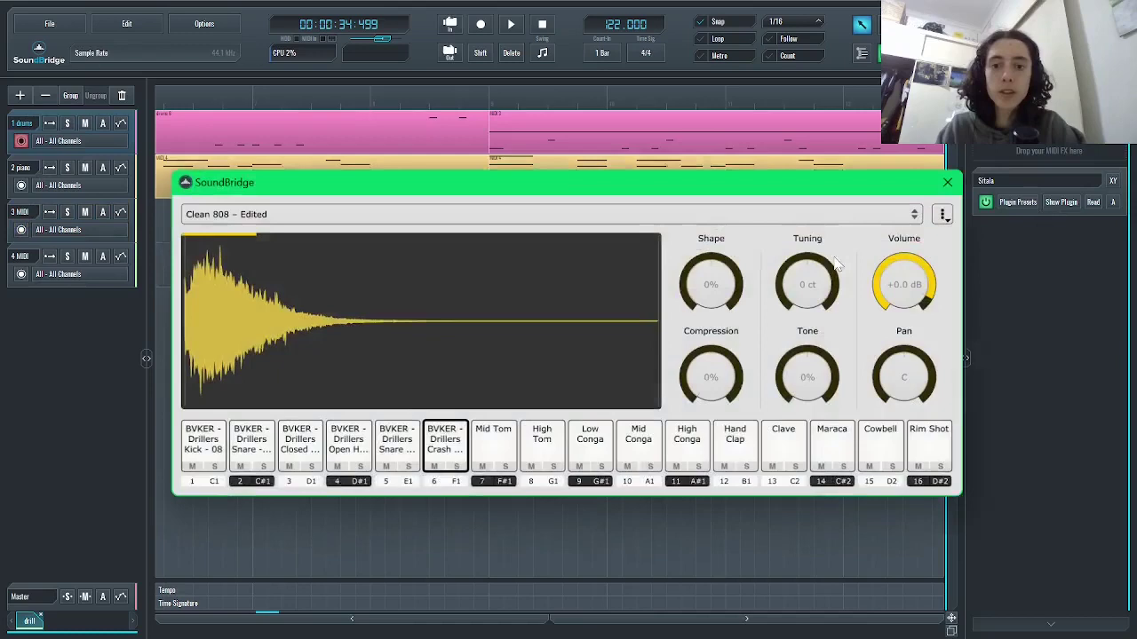
left_click_drag(395, 183, 437, 199)
Step: Search the browser's sample files for 'drill' to list the BVKER Drillers samples
key("b")
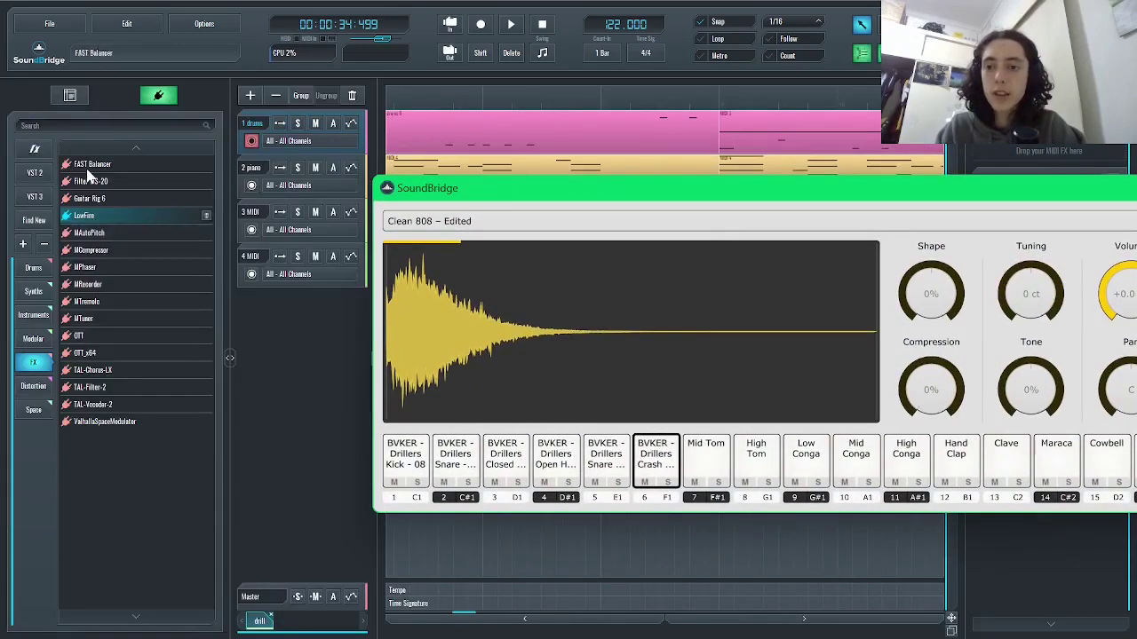
left_click(70, 96)
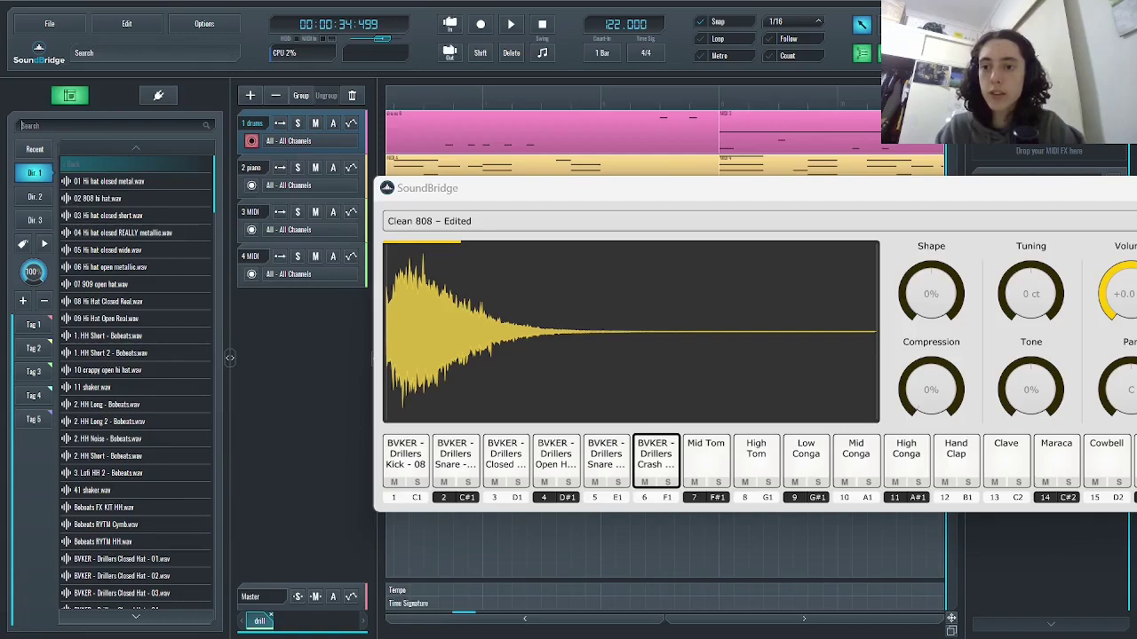
type("drill")
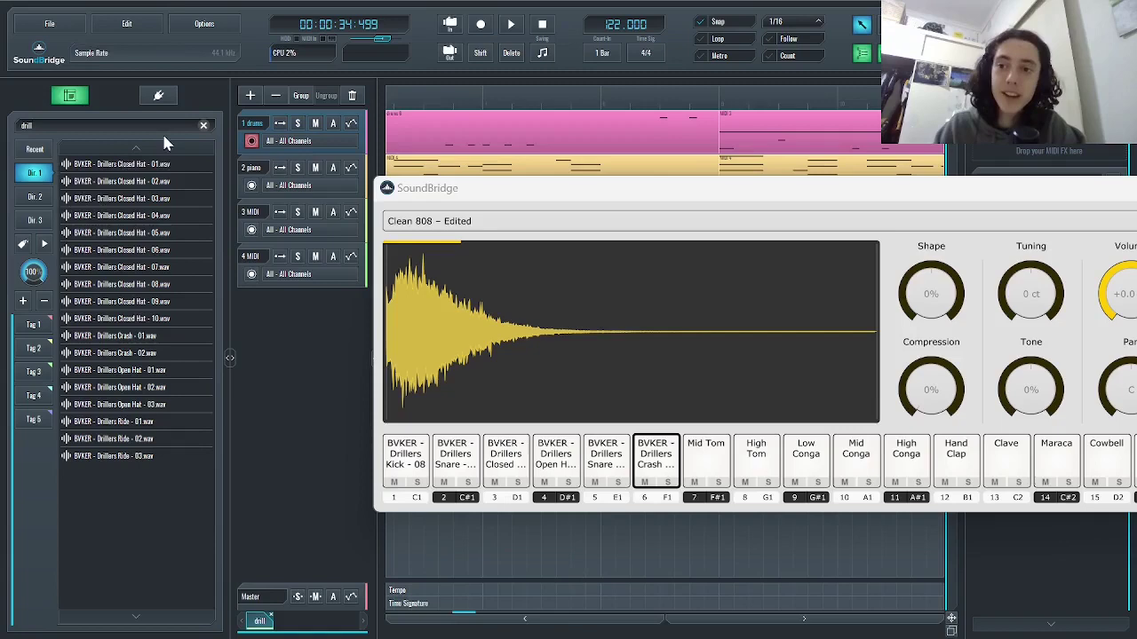
Step: Browse the hats and kicks folders and preview the Drillers 808 - 01 sample
left_click(203, 127)
left_click(124, 167)
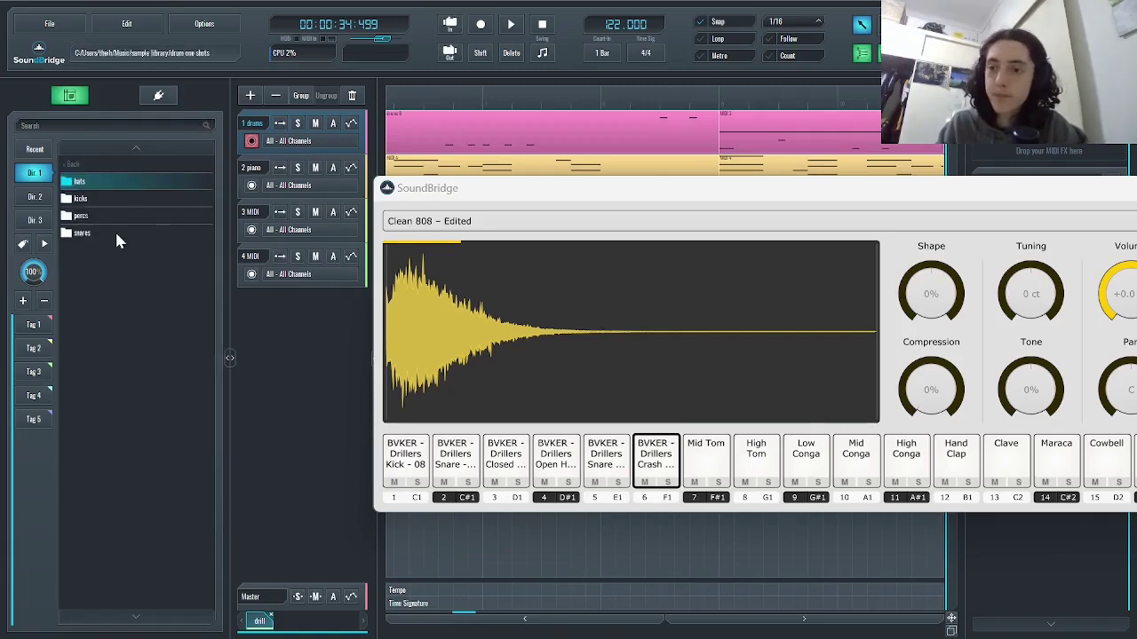
left_click_drag(579, 192, 340, 204)
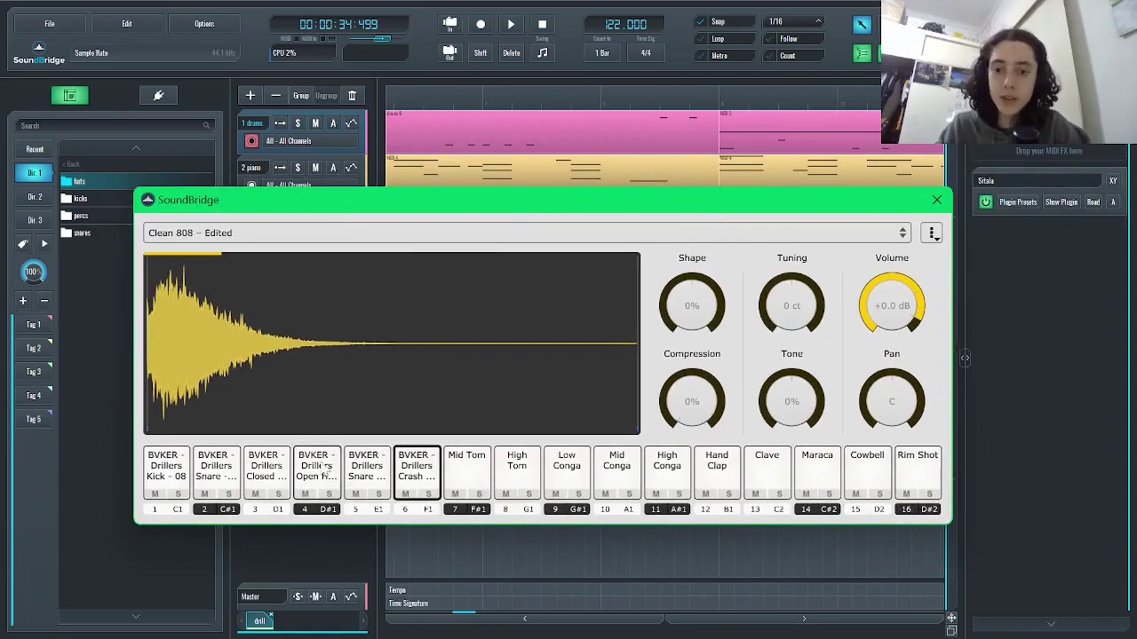
double_click(114, 183)
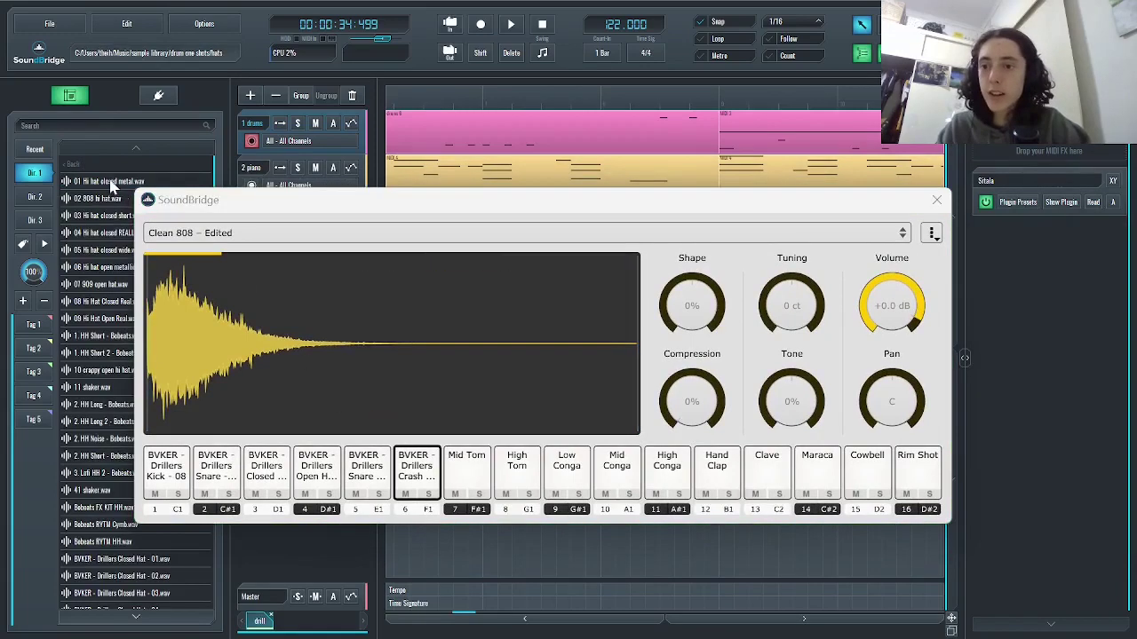
left_click(88, 125)
type("drill")
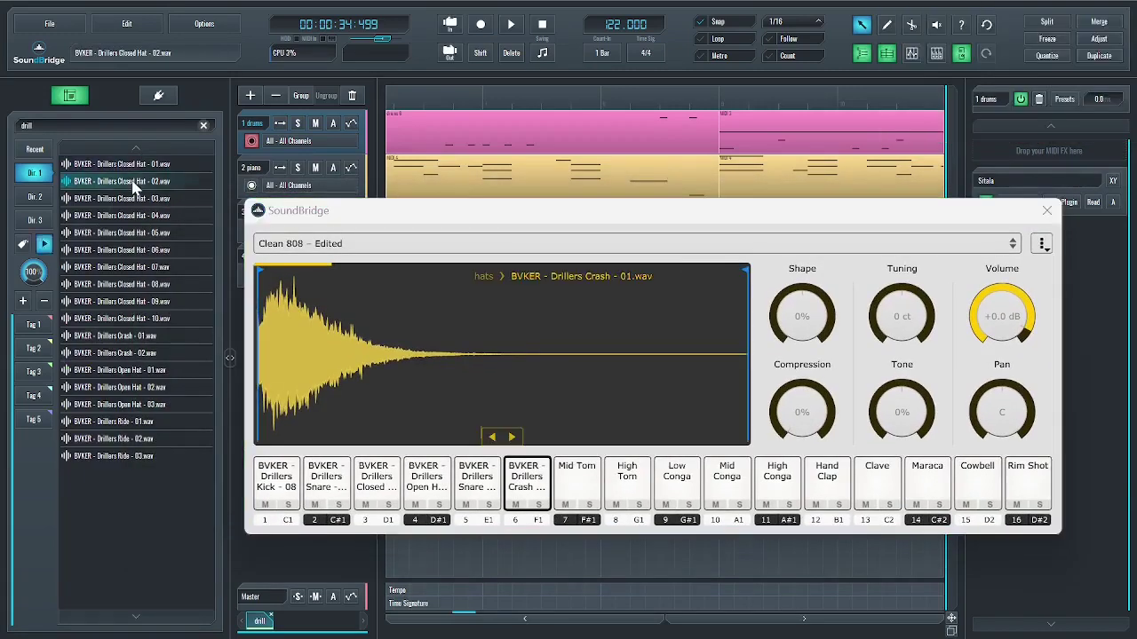
key("Escape")
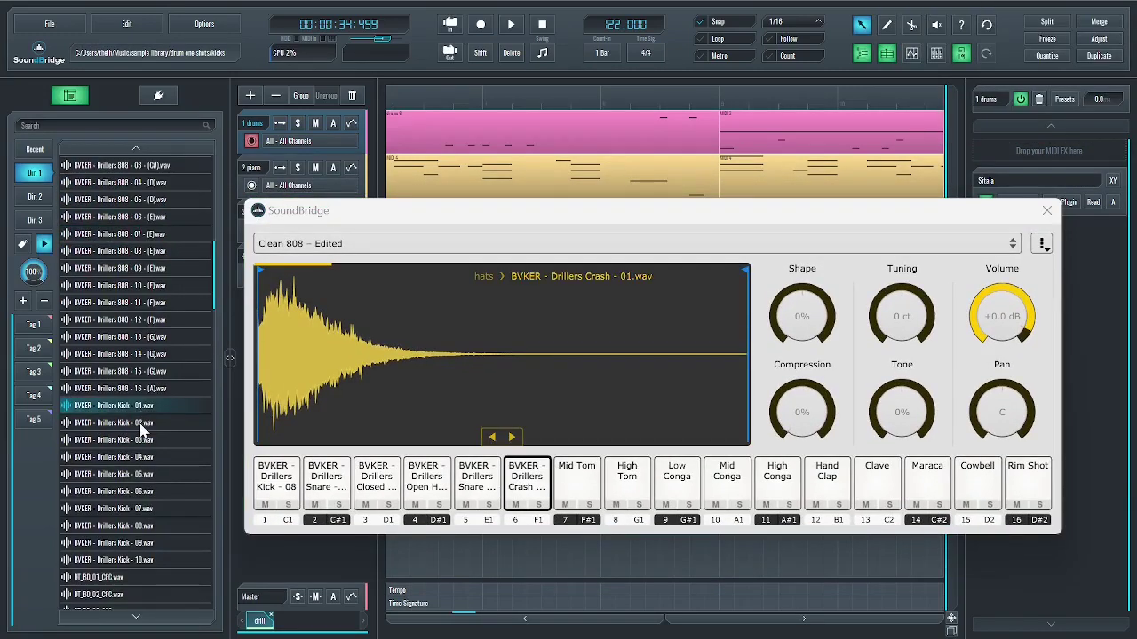
scroll(131, 266, "up", 2)
left_click(156, 235)
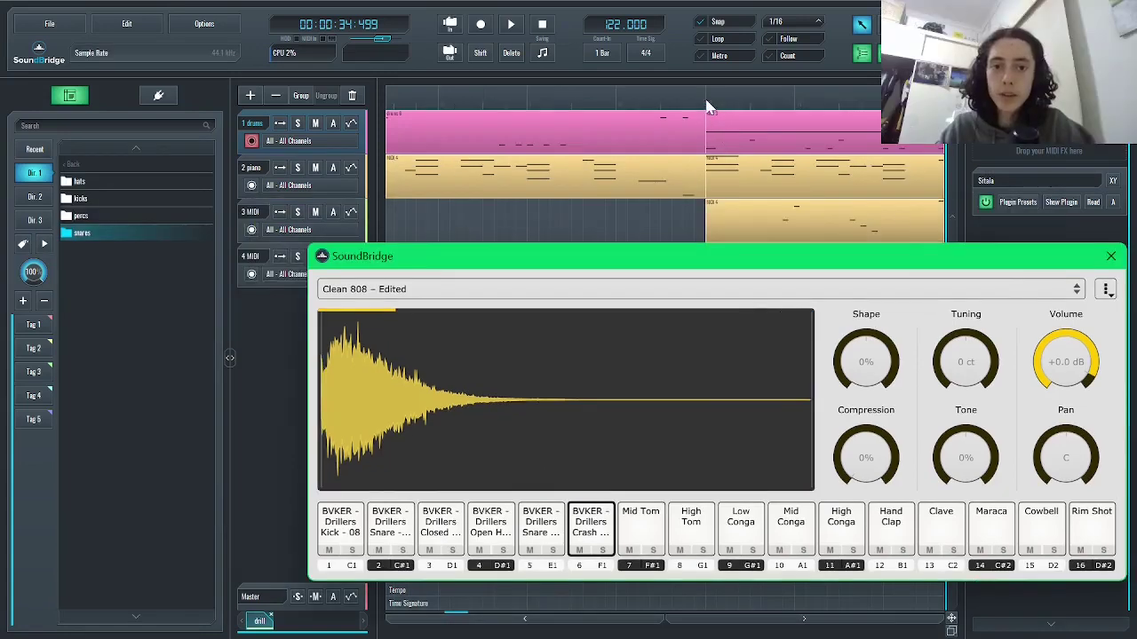
Step: Solo the drums track, play it from partway through the song, and close Sitala
left_click(708, 107)
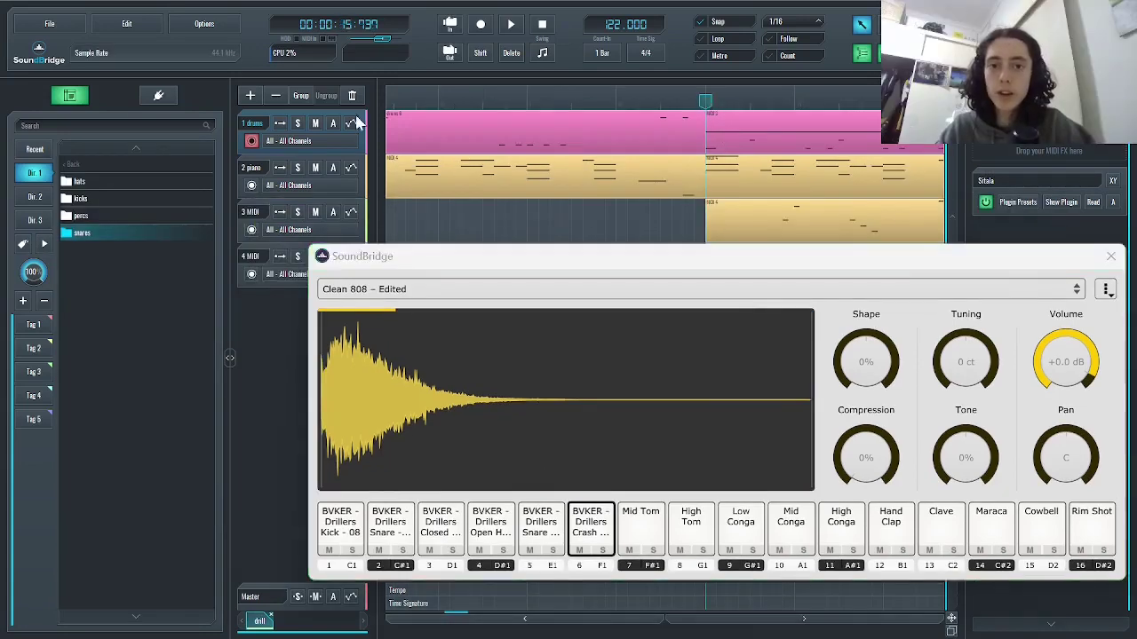
left_click(298, 123)
key("space")
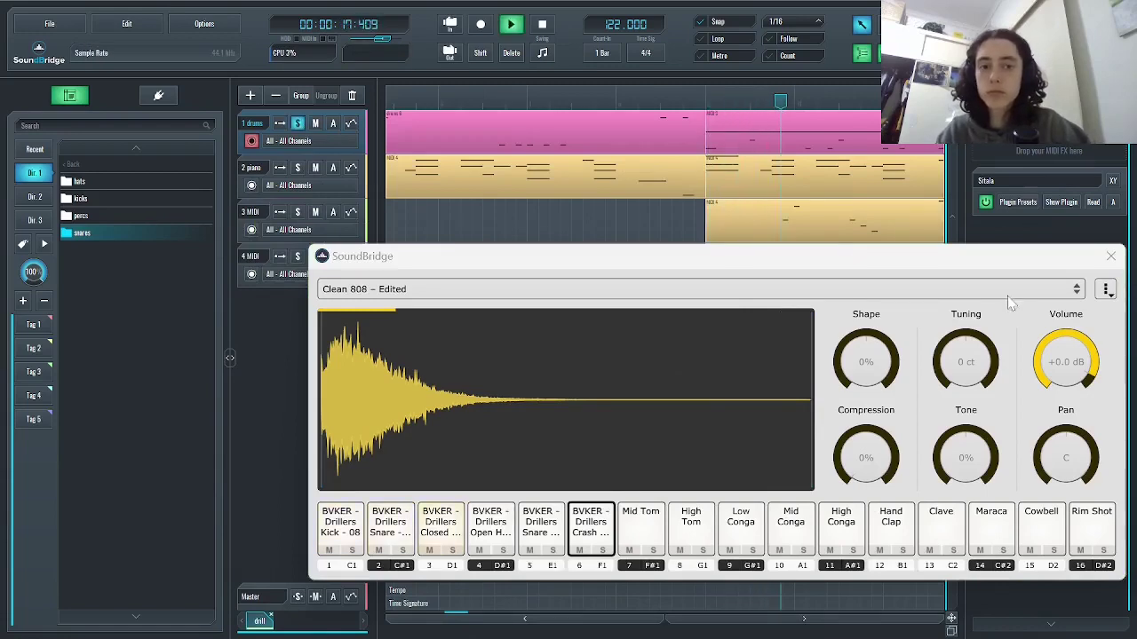
left_click_drag(973, 265, 720, 265)
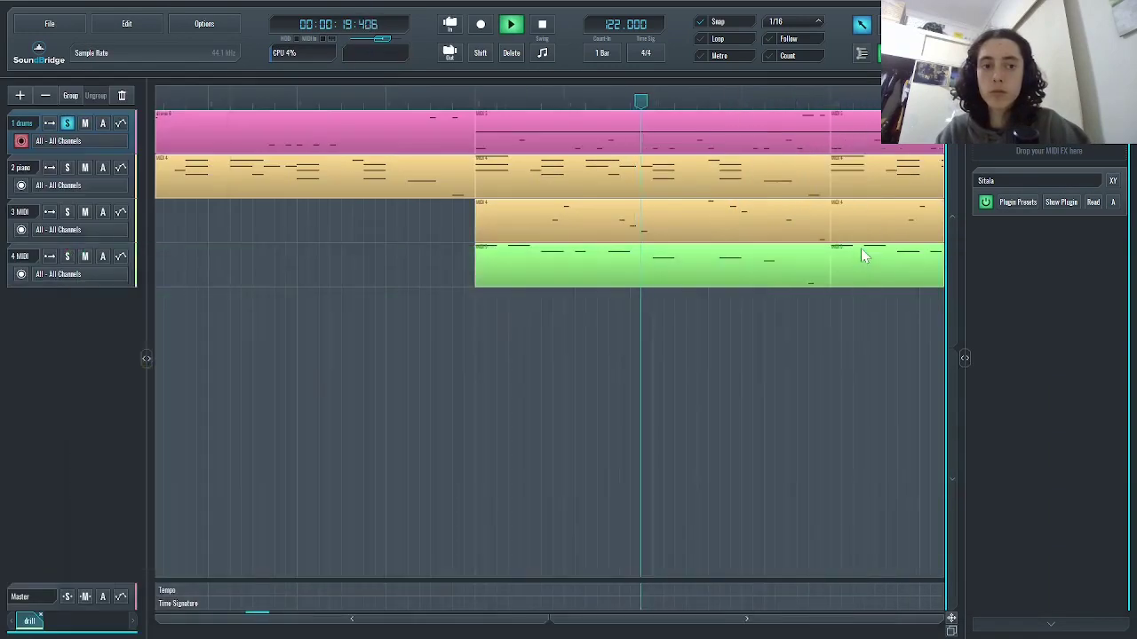
left_click(857, 256)
scroll(686, 231, "up", 3)
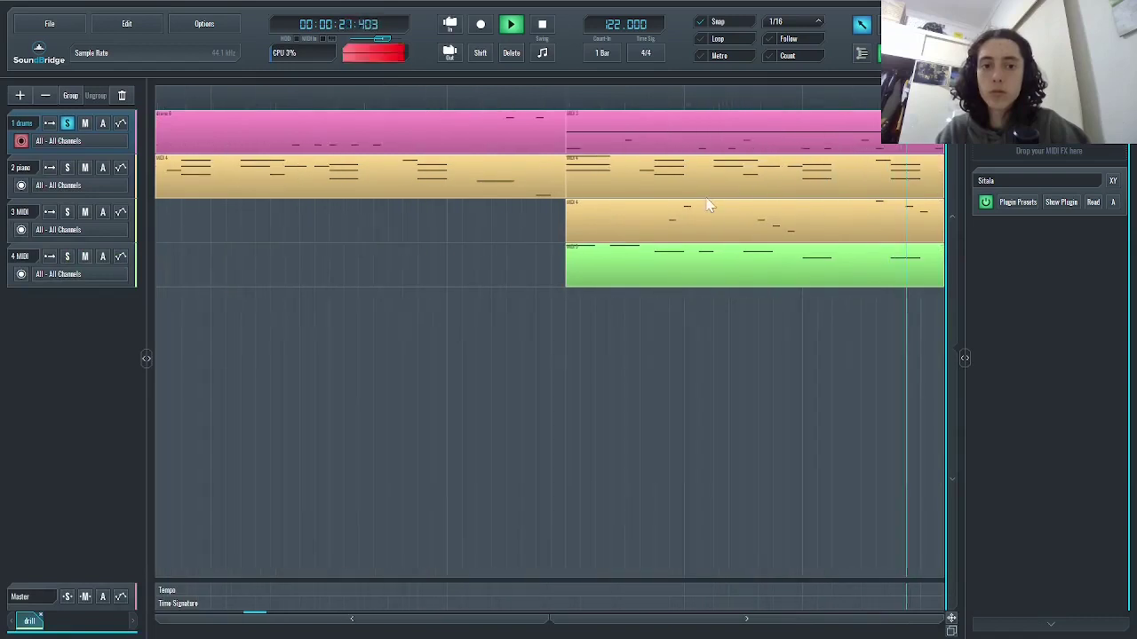
key("space")
double_click(704, 141)
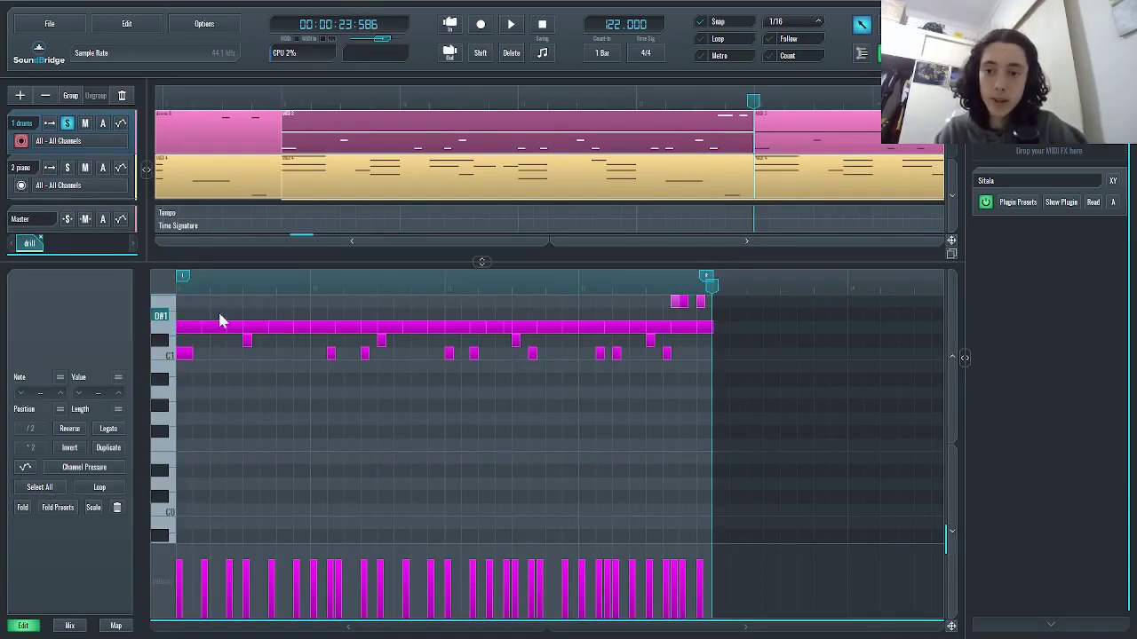
left_click(163, 355)
left_click(215, 440)
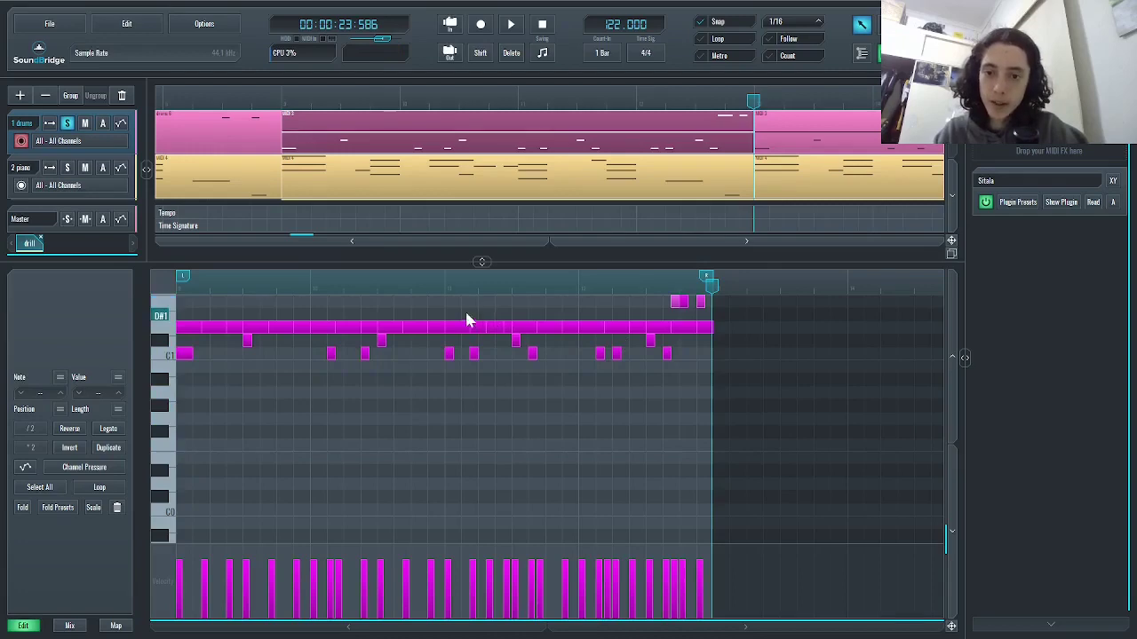
left_click_drag(509, 338, 468, 307)
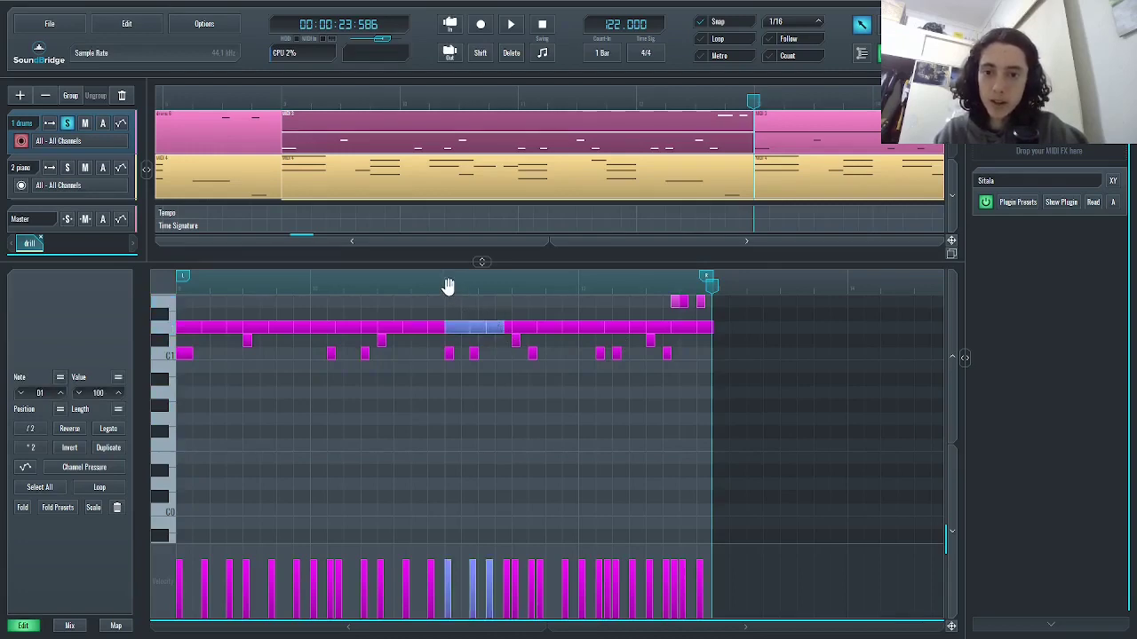
left_click(448, 286)
key("space")
key("space")
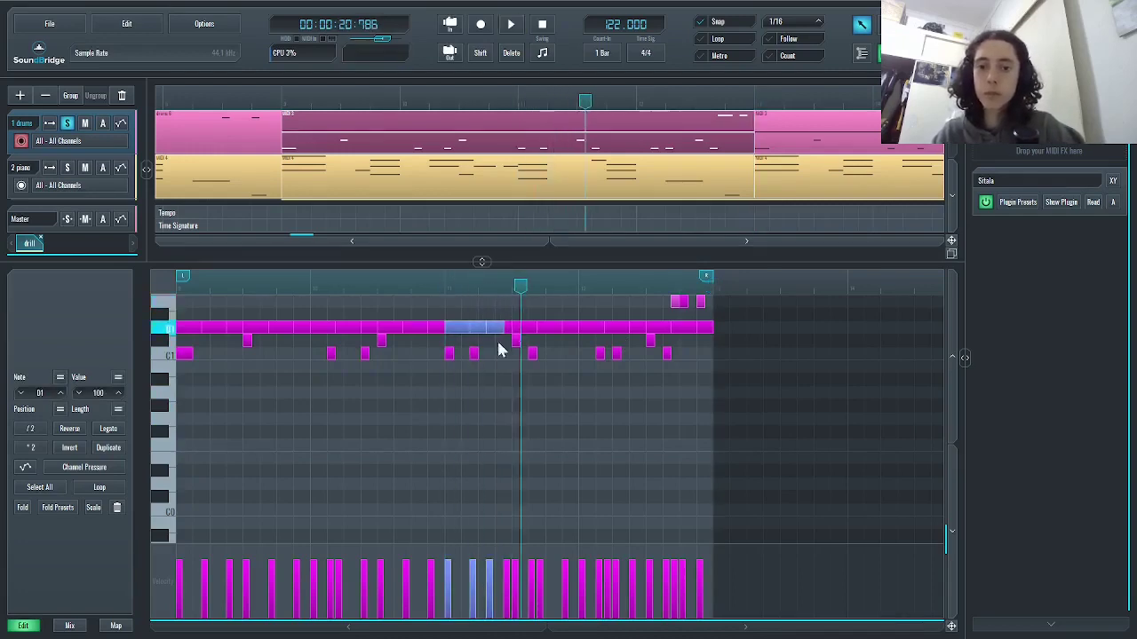
left_click_drag(497, 349, 465, 343)
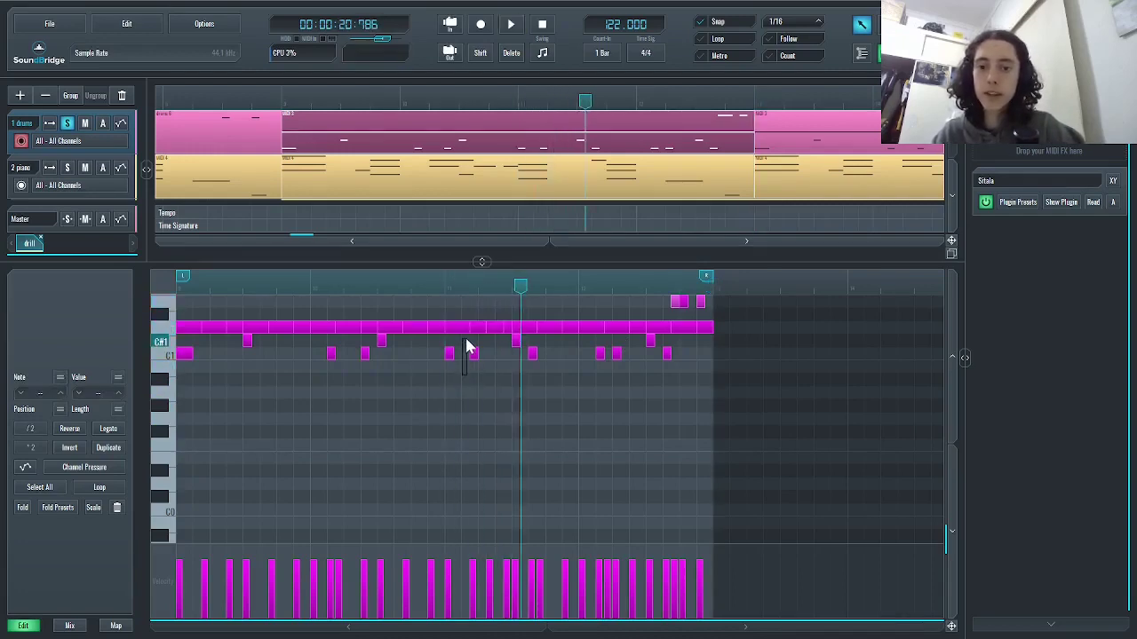
left_click(580, 282)
key("space")
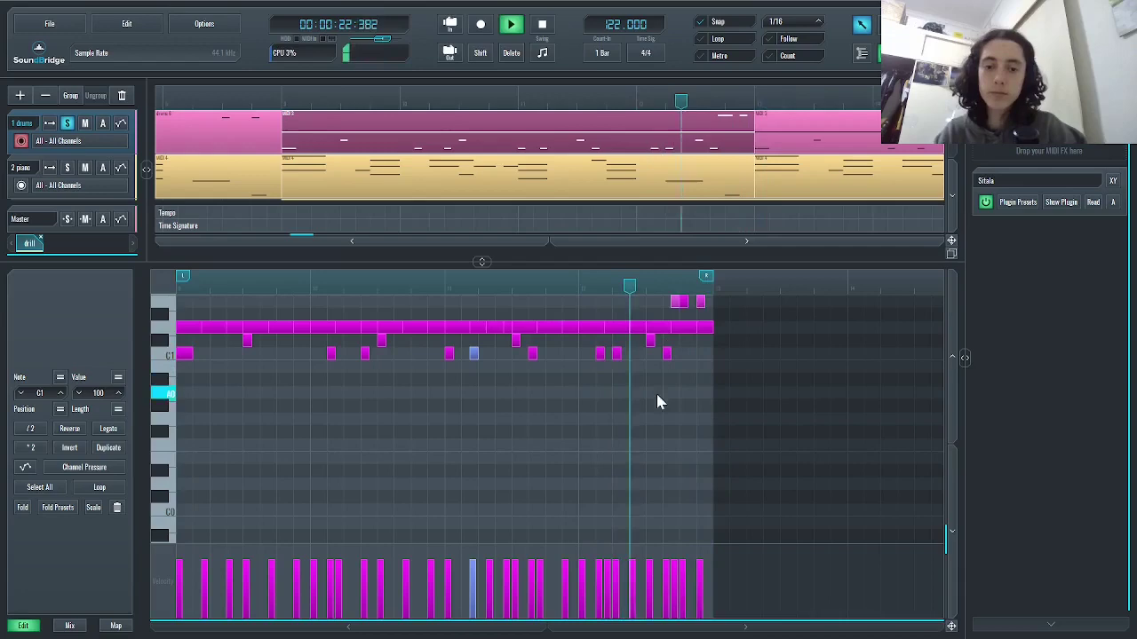
Step: Close the note editor and play the beat, jumping back to an earlier bar
key("space")
key("e")
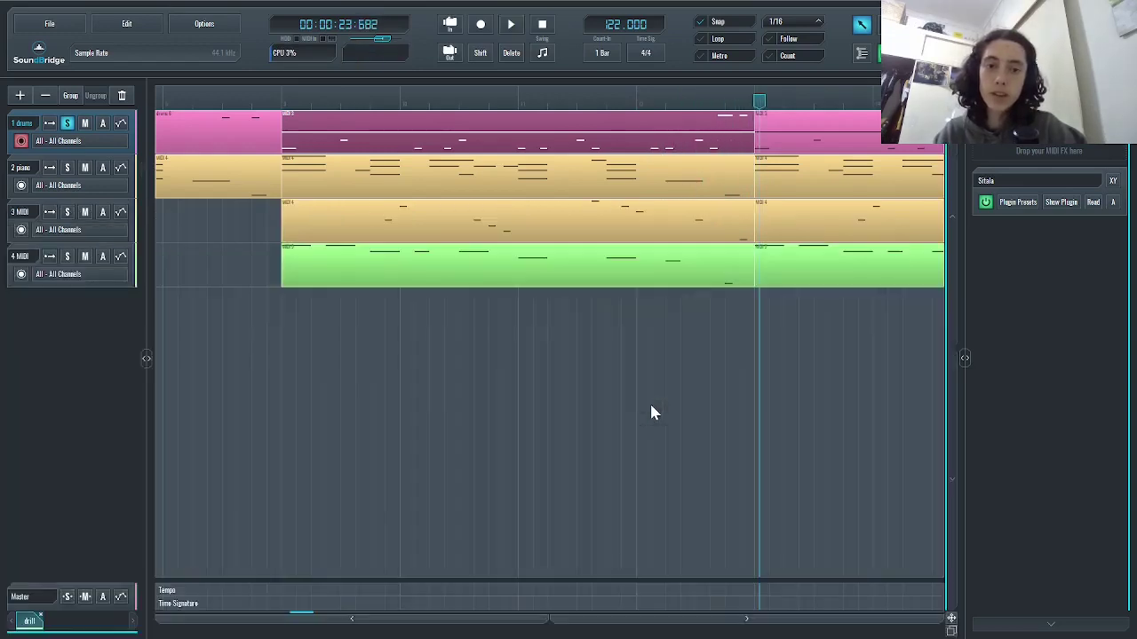
left_click(415, 285)
left_click(364, 305)
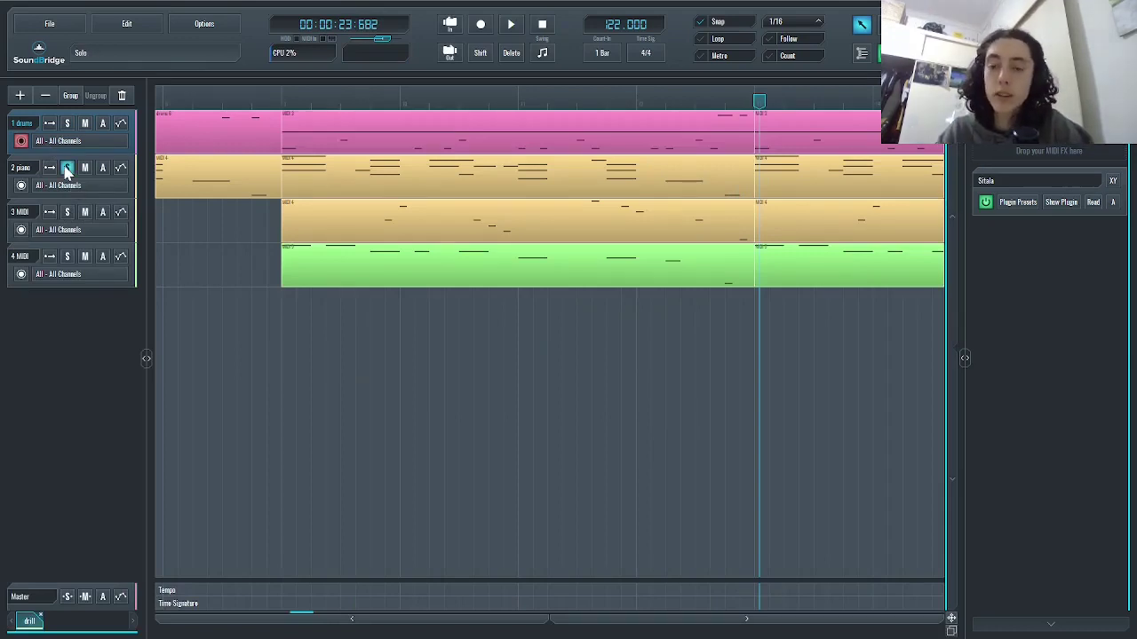
key("space")
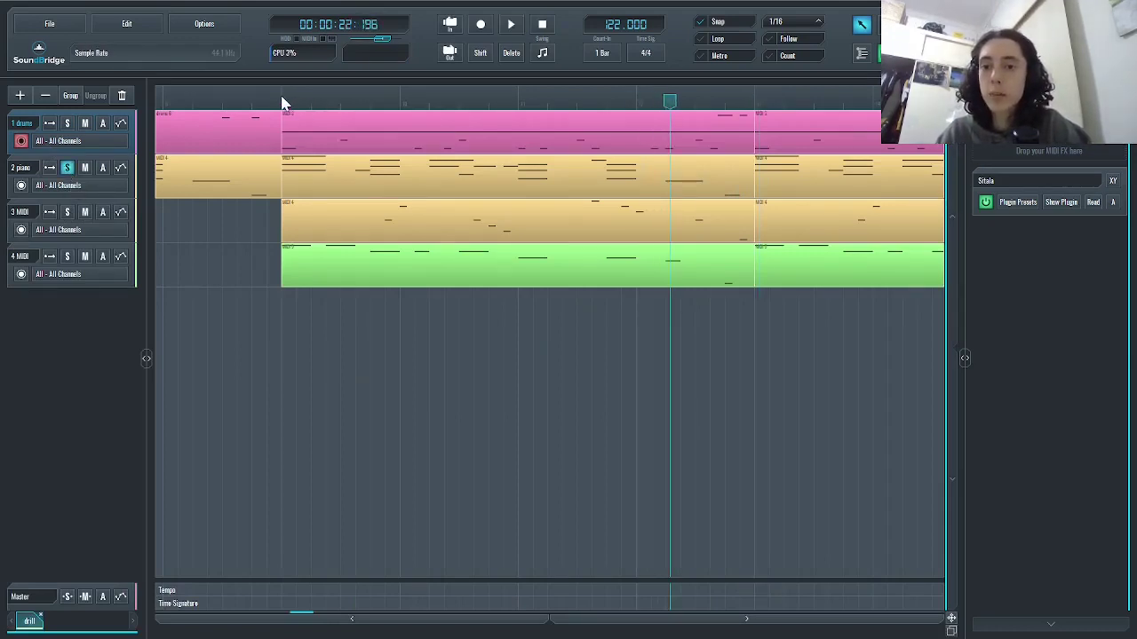
left_click(283, 103)
scroll(512, 337, "down", 3)
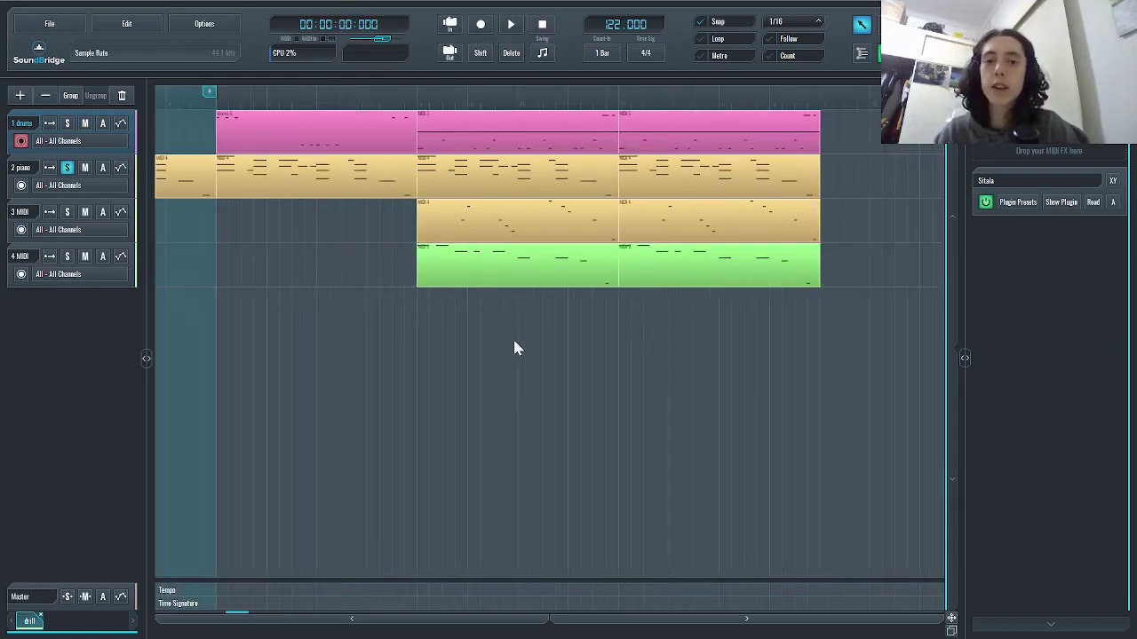
scroll(513, 336, "left", 3)
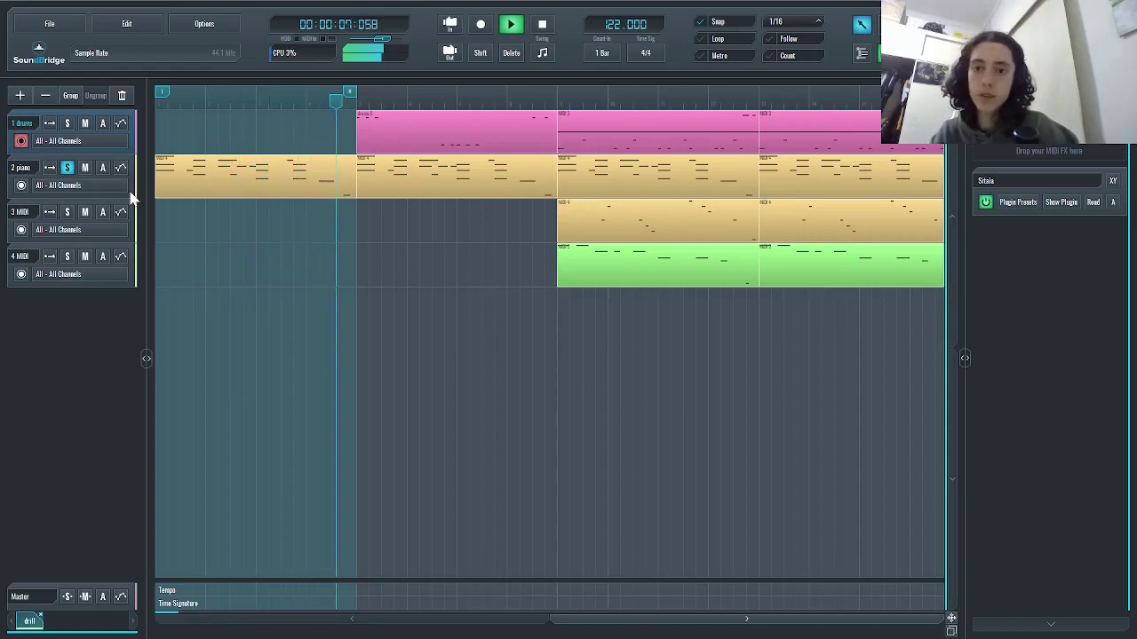
key("space")
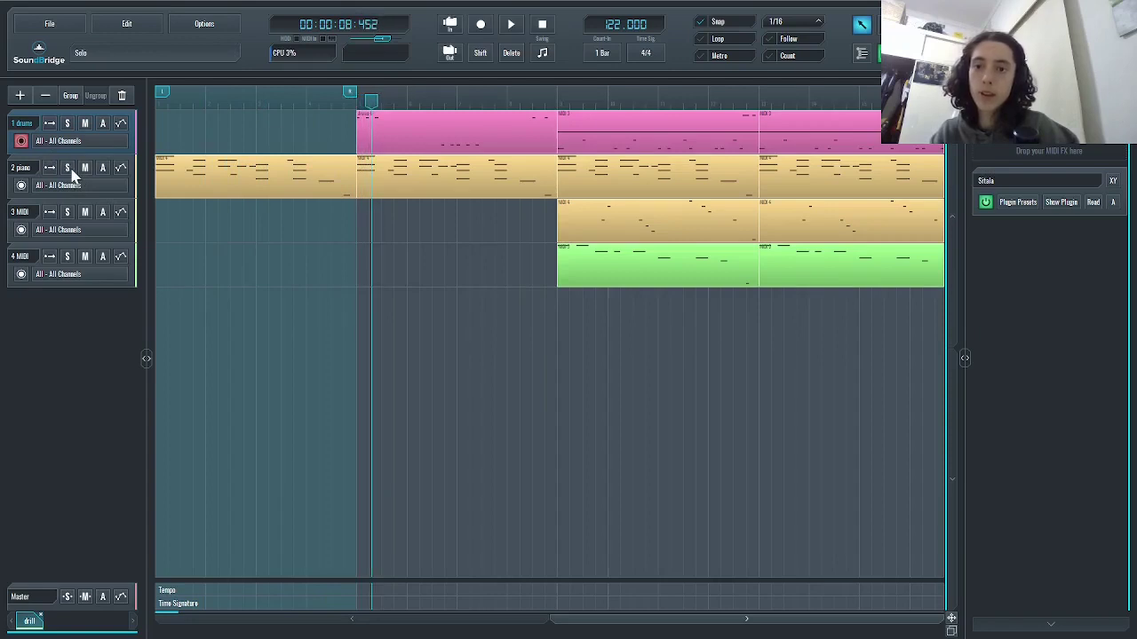
Step: Line the playhead up with the first drums clip's start and play the intro
left_click(359, 118)
left_click(351, 100)
left_click_drag(349, 106, 357, 115)
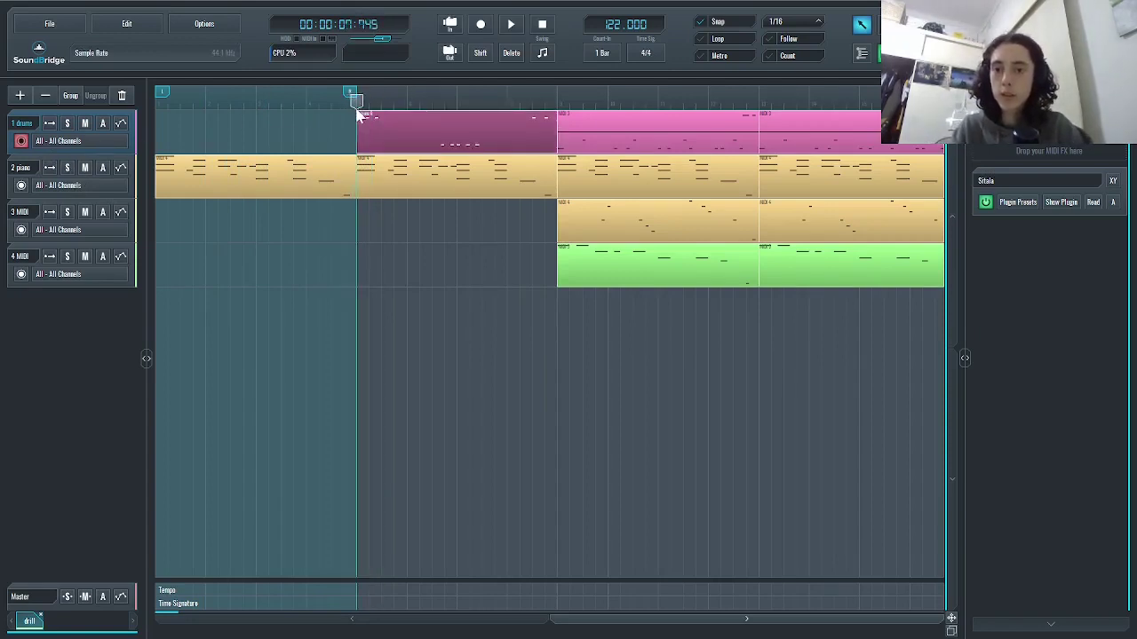
key("space")
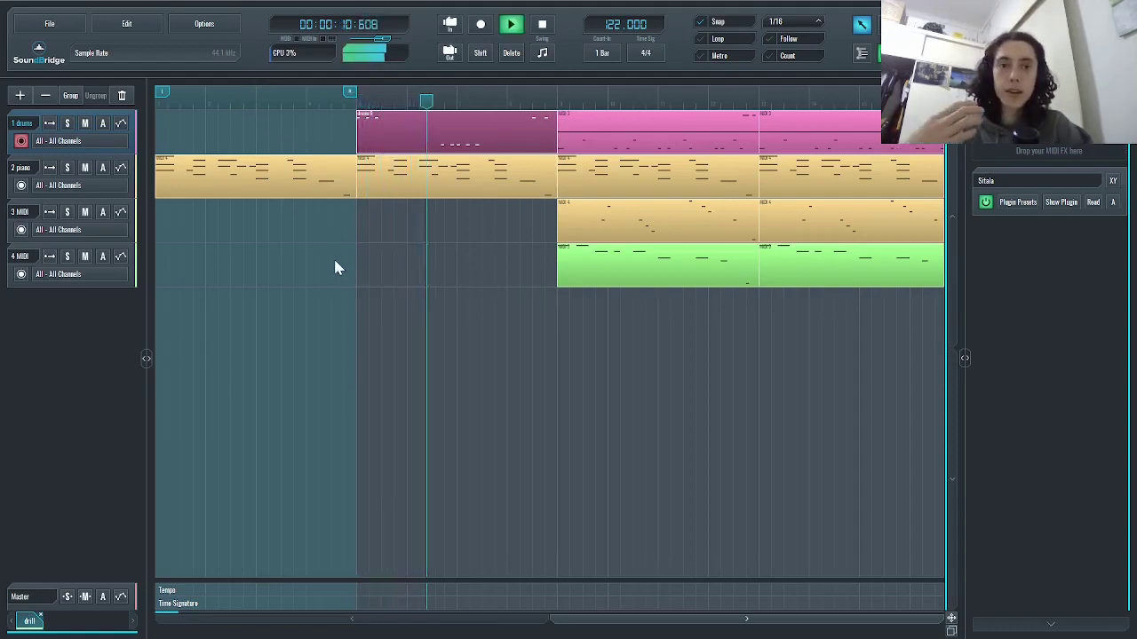
key("space")
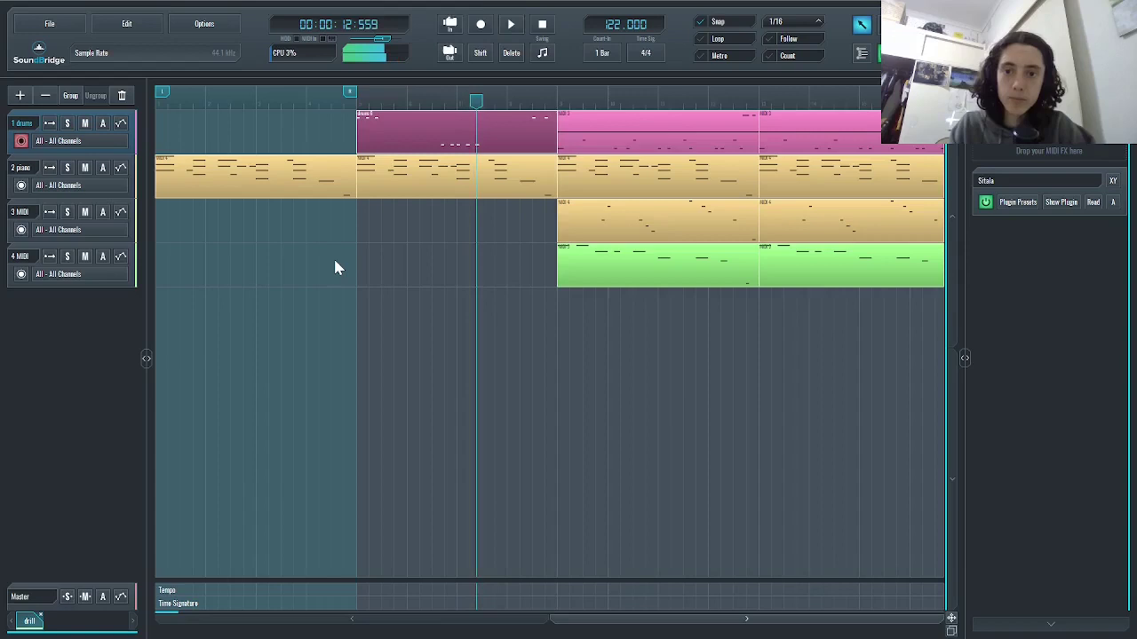
Step: Replay the intro from the piano clip near 13.7 s until the MIDI tracks enter
left_click(403, 176)
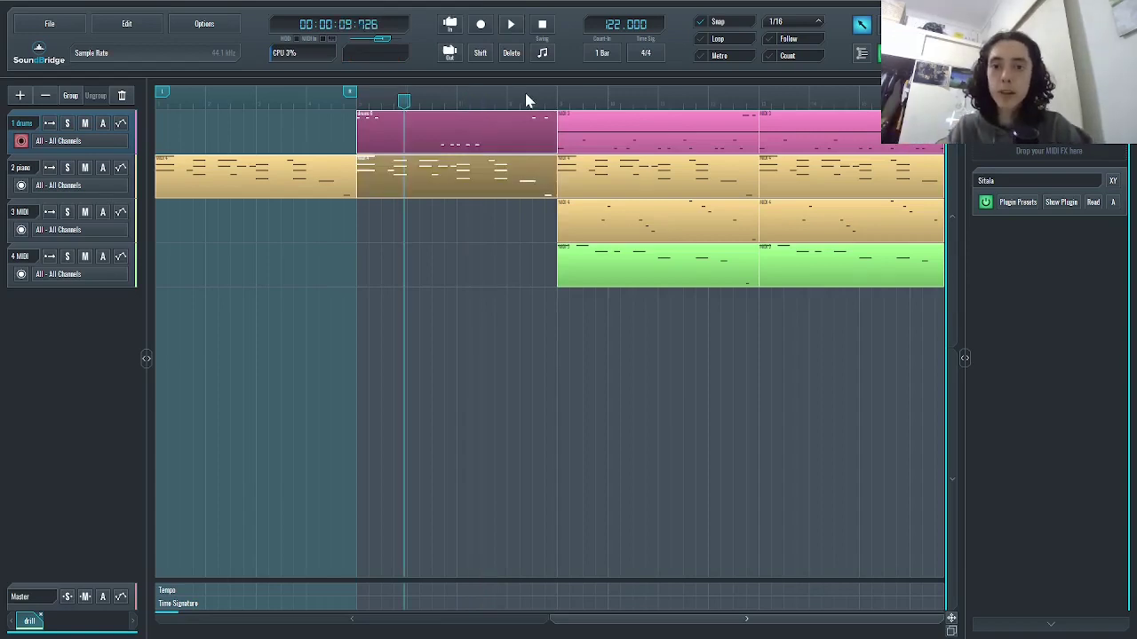
left_click(527, 99)
left_click(507, 99)
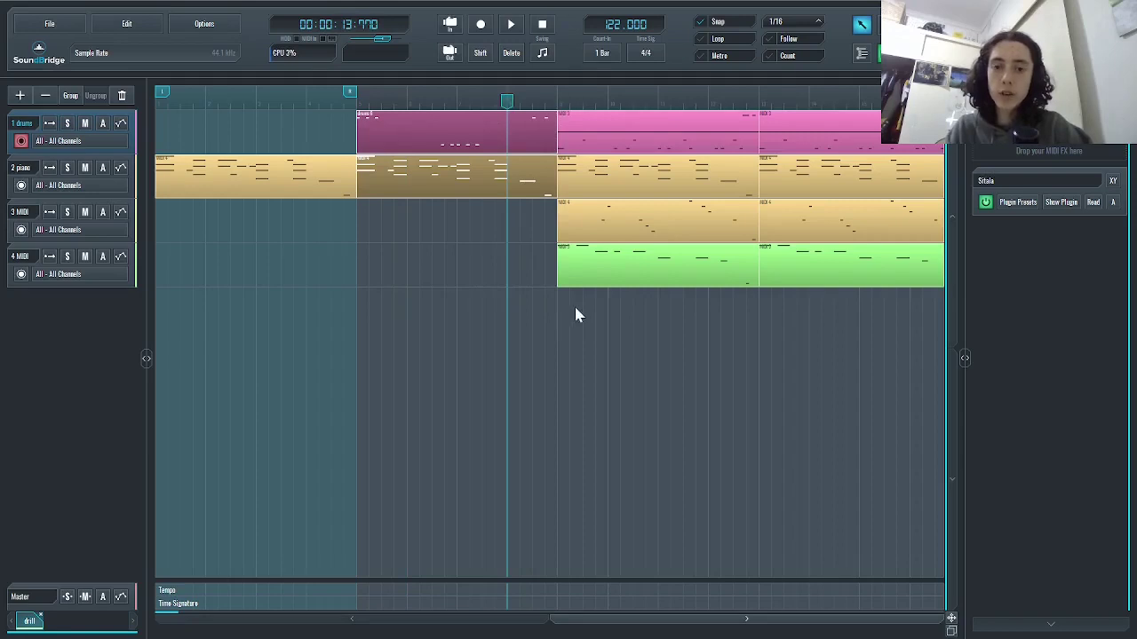
key("space")
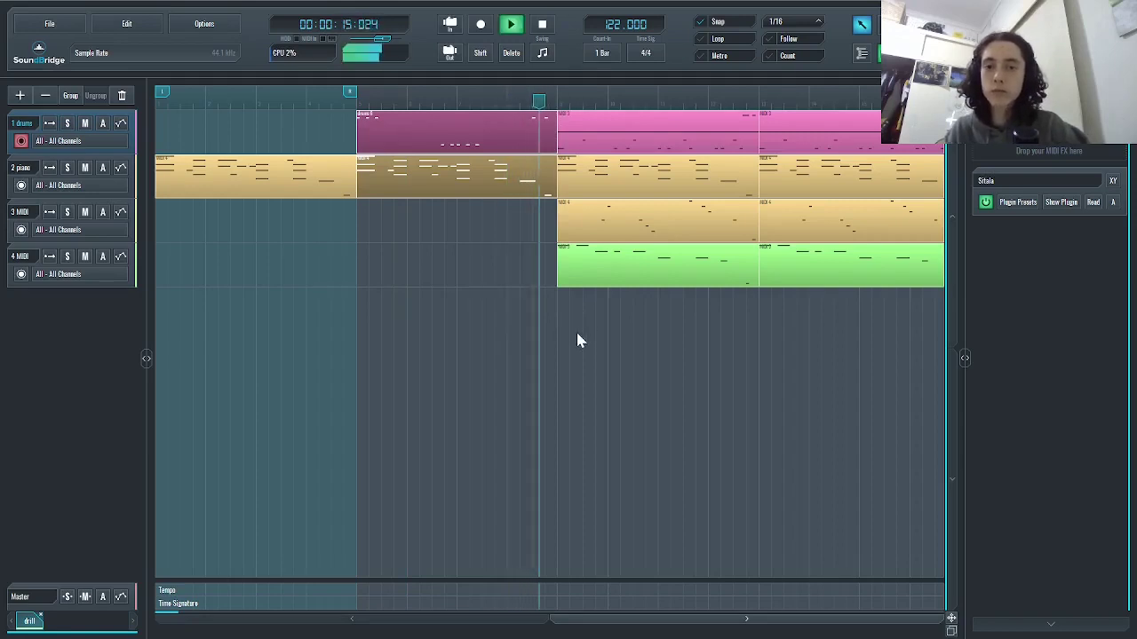
key("space")
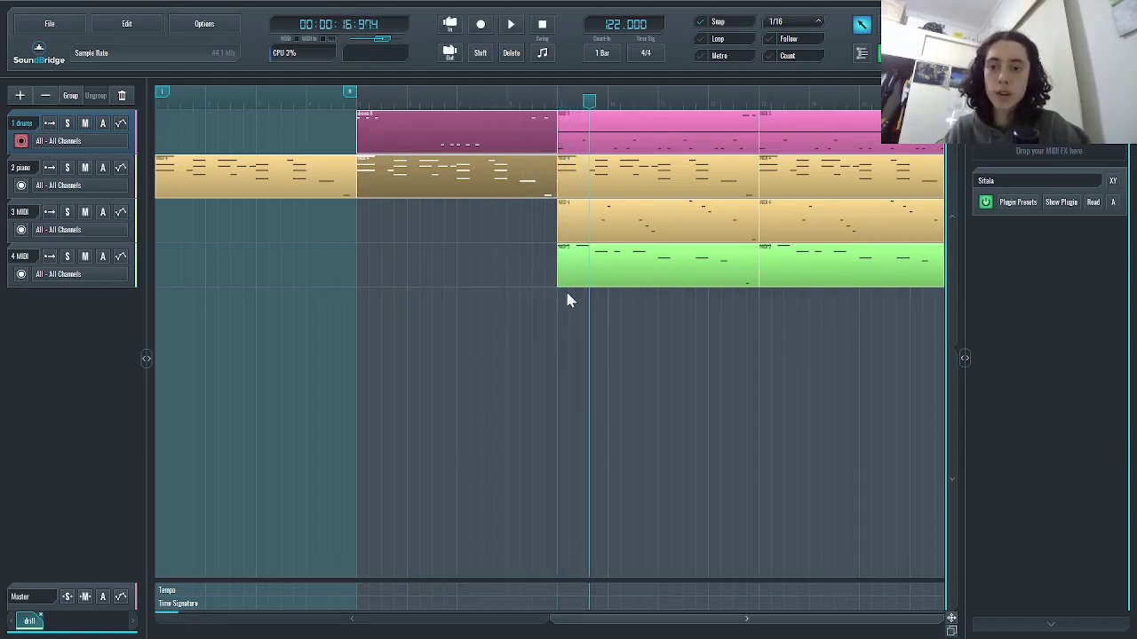
left_click(569, 265)
double_click(570, 265)
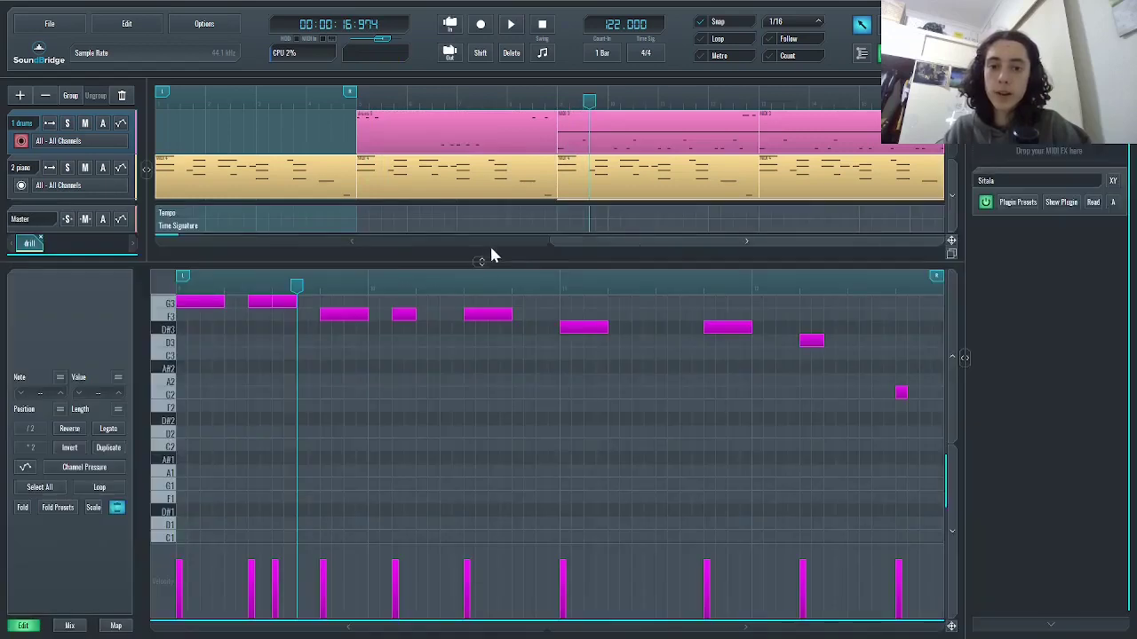
left_click(259, 255)
left_click(26, 258)
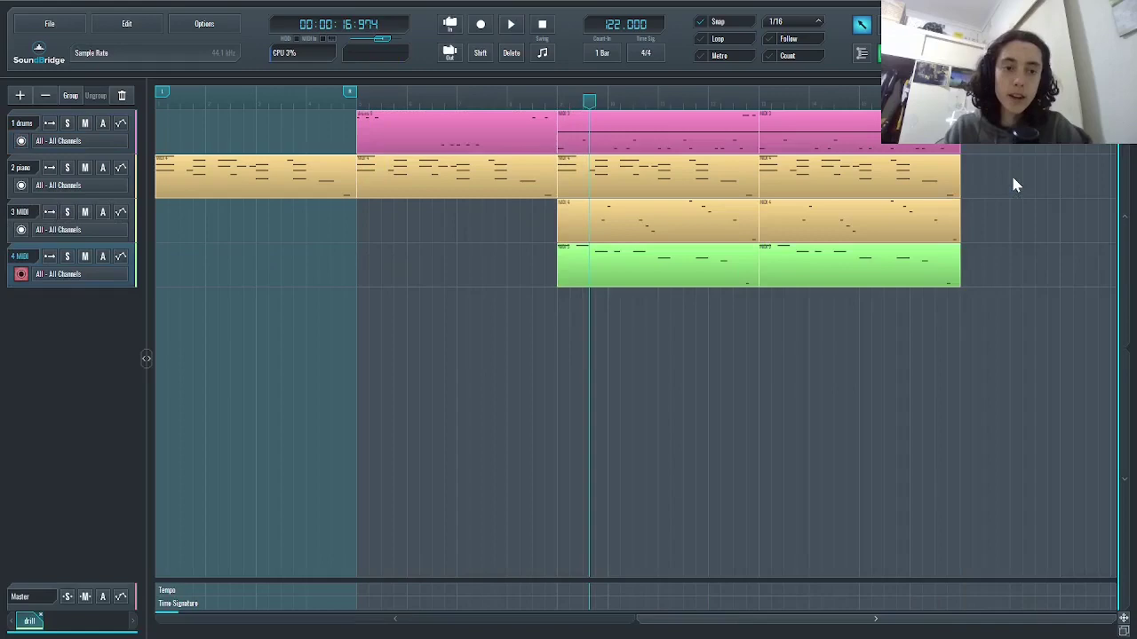
left_click(1069, 204)
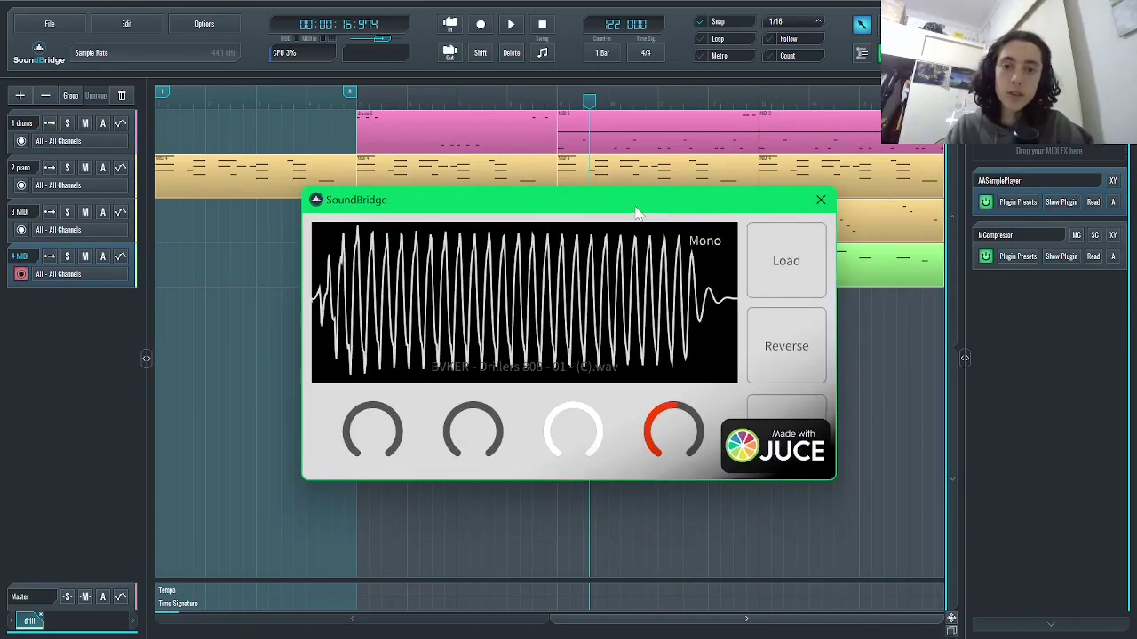
mouse_move(636, 213)
left_mouse_down()
mouse_move(696, 209)
mouse_move(609, 171)
mouse_move(681, 214)
left_mouse_up()
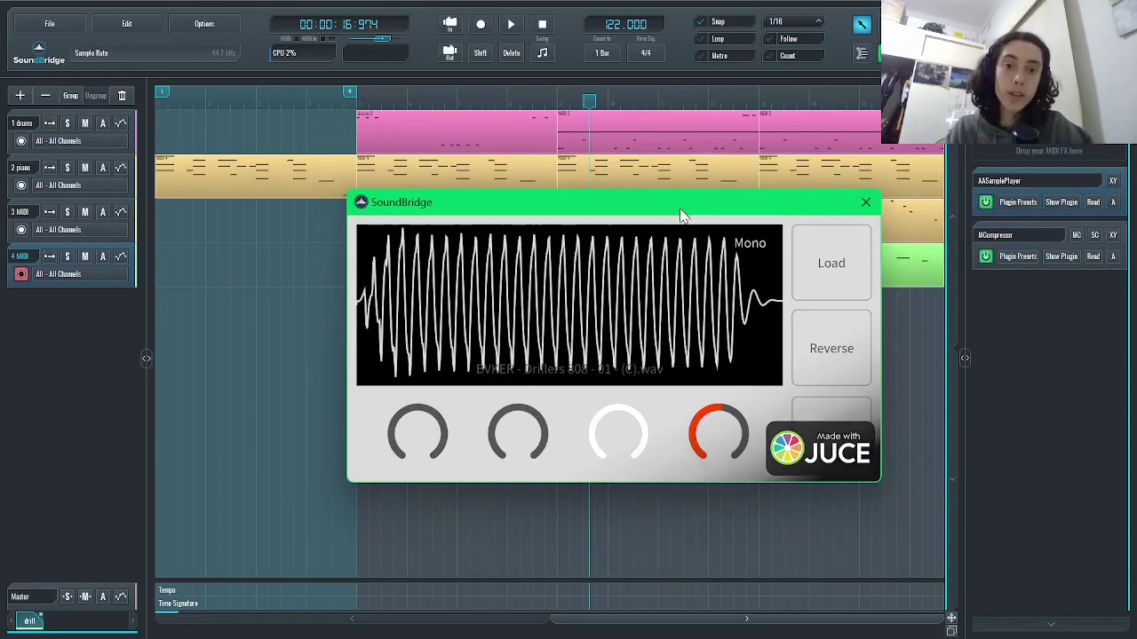
left_click(863, 205)
left_click(1056, 257)
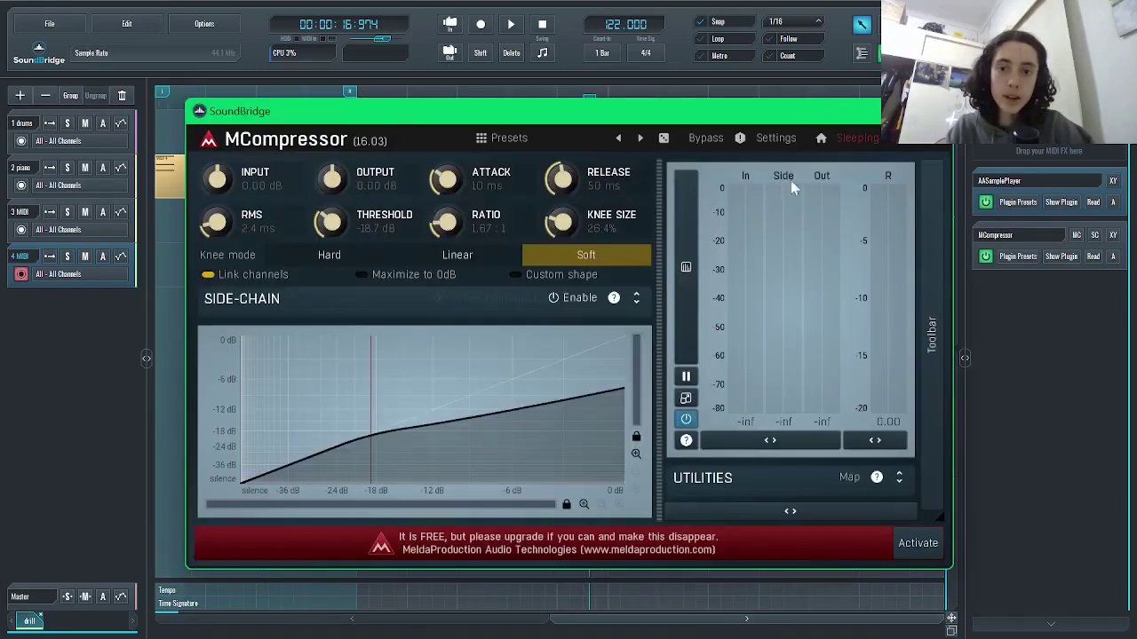
left_click(940, 111)
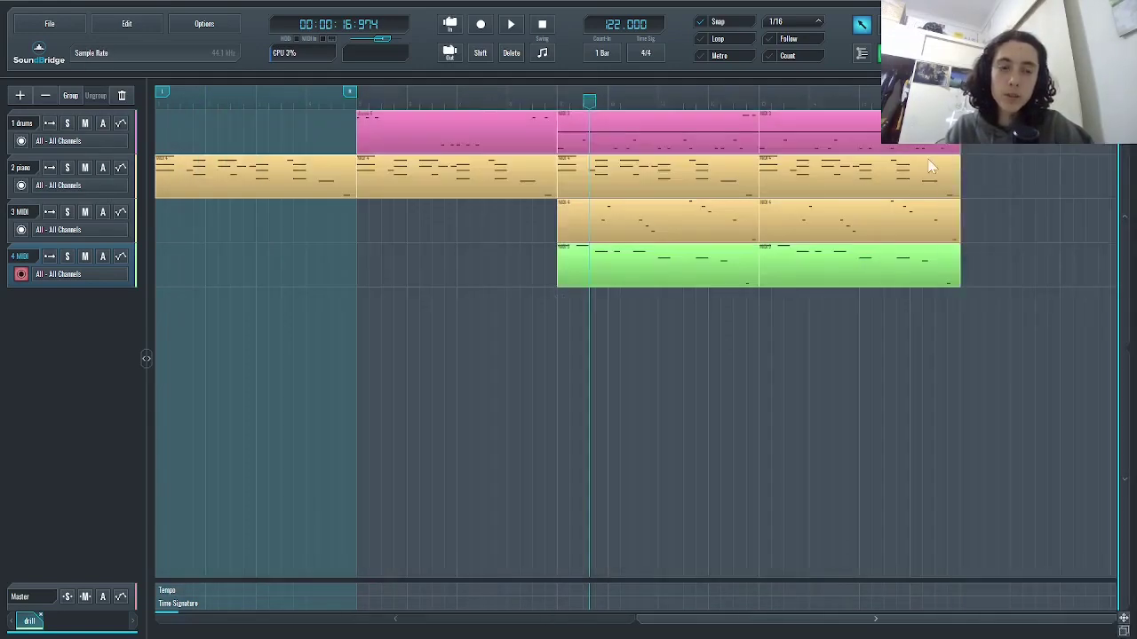
Step: Select track 3, set the playhead to its start, and view its Toy Keyboard instrument
left_click(704, 239)
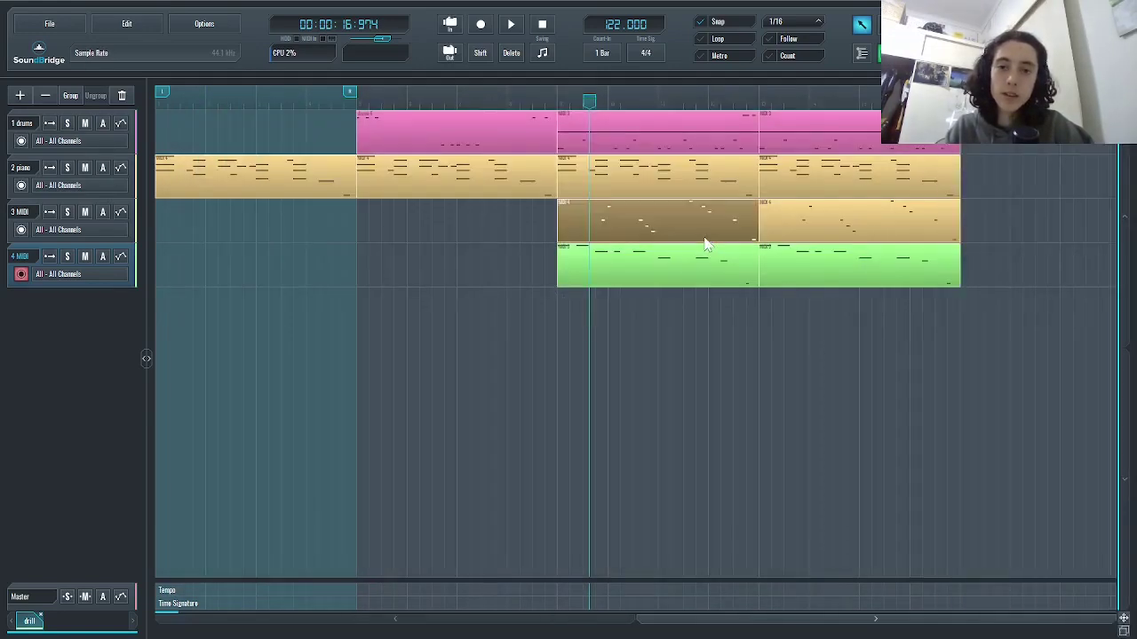
left_click(26, 222)
mouse_move(1033, 330)
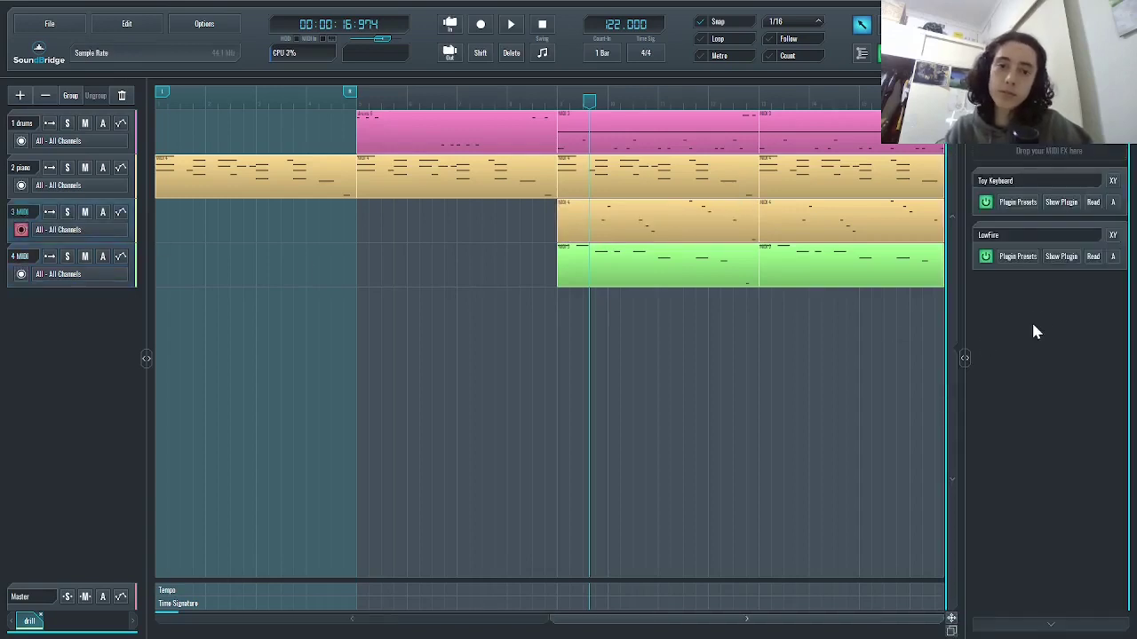
left_click(558, 104)
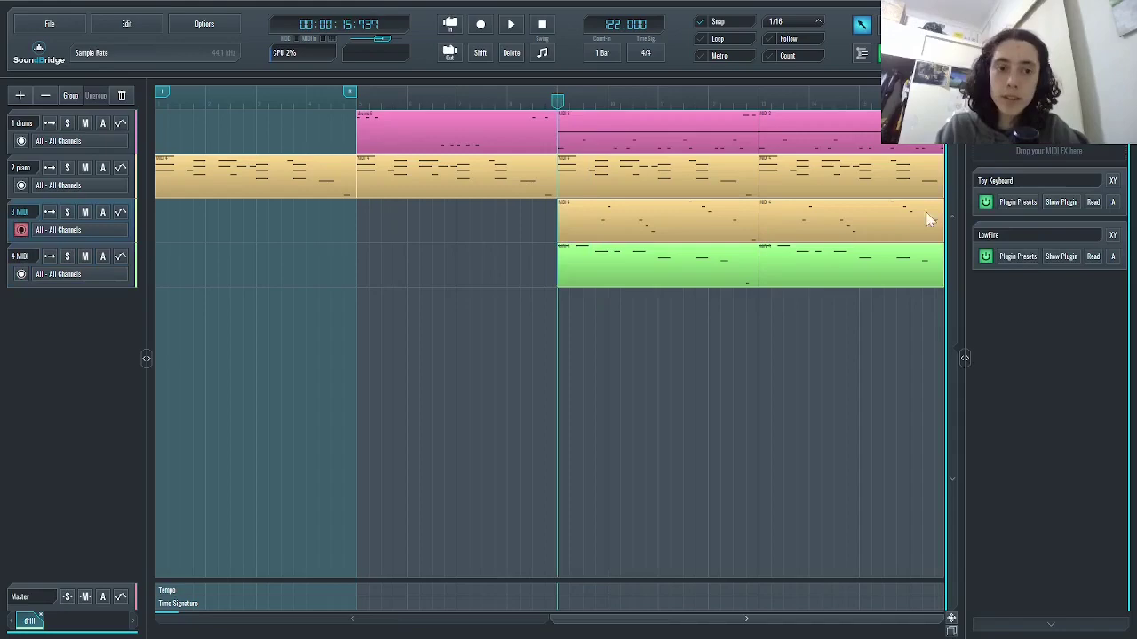
left_click(1057, 203)
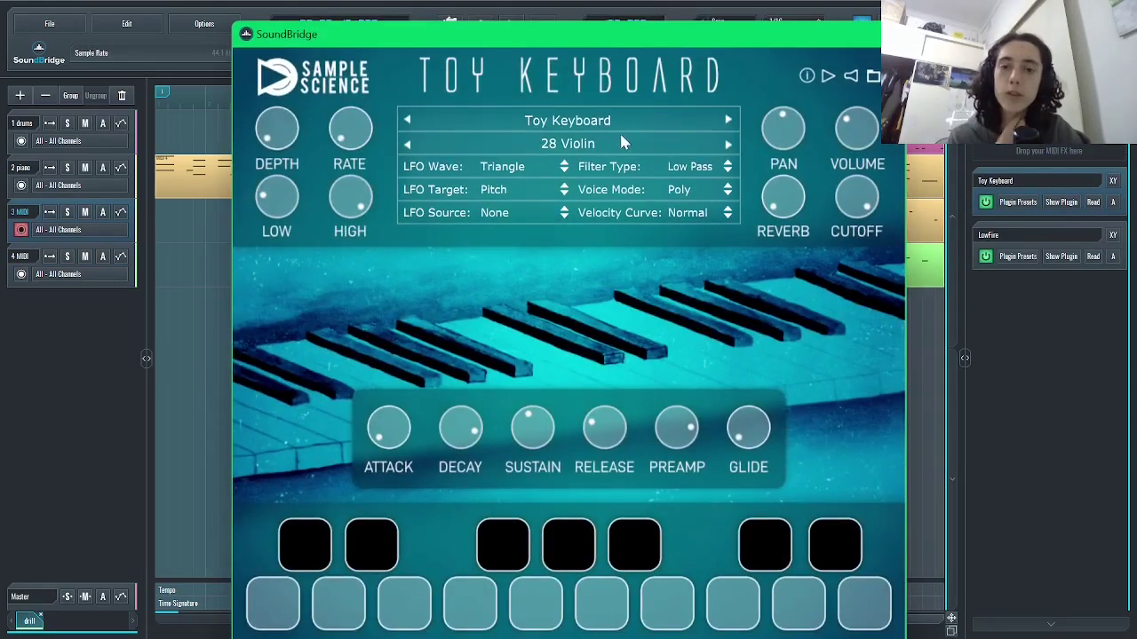
left_click(185, 207)
Step: Play track 3's section, then recheck the Toy Keyboard set to 28 Violin
key("space")
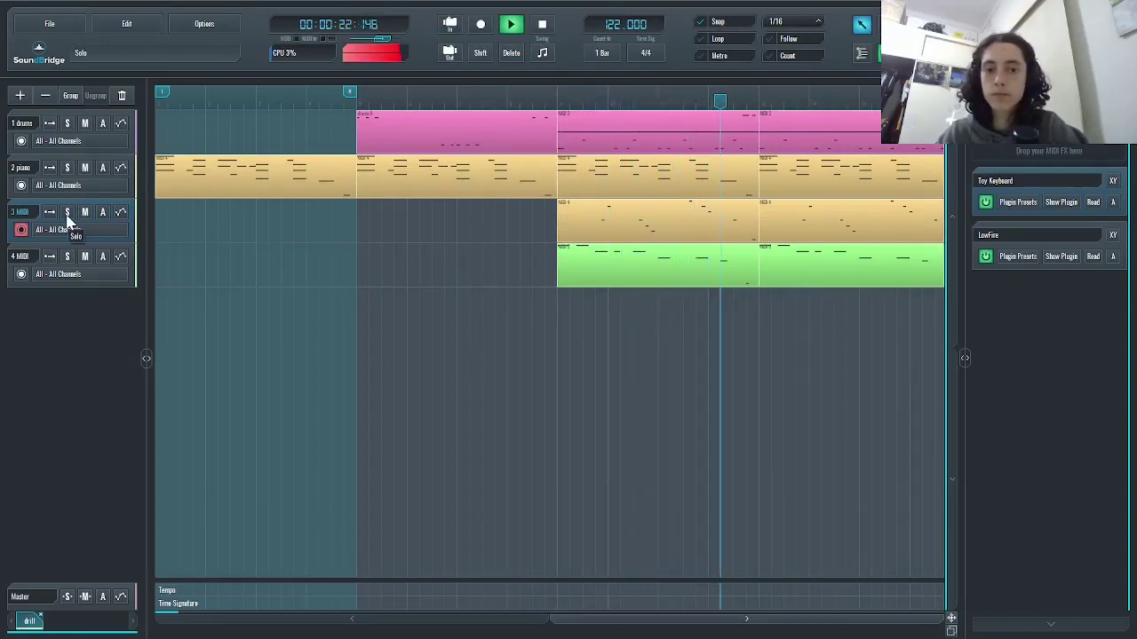
key("space")
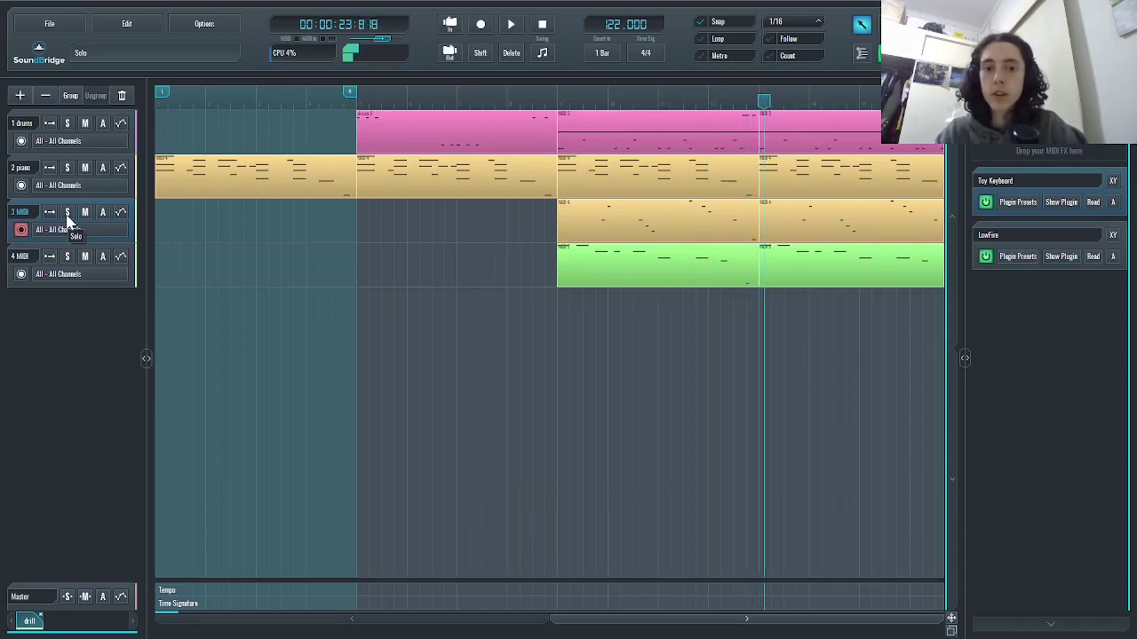
left_click(1051, 205)
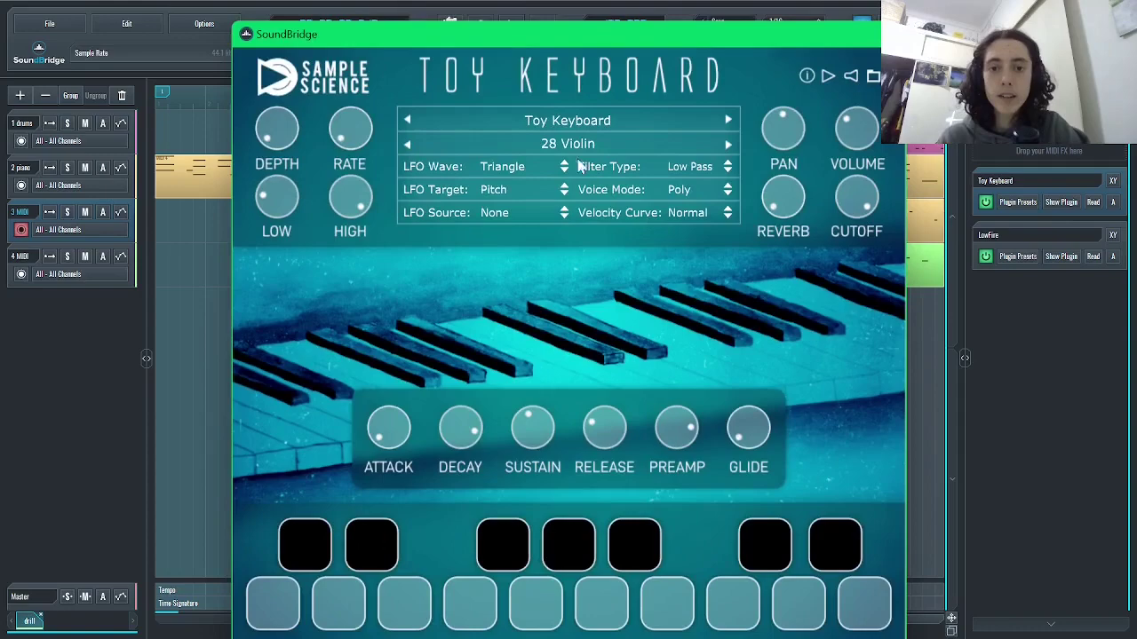
key("Escape")
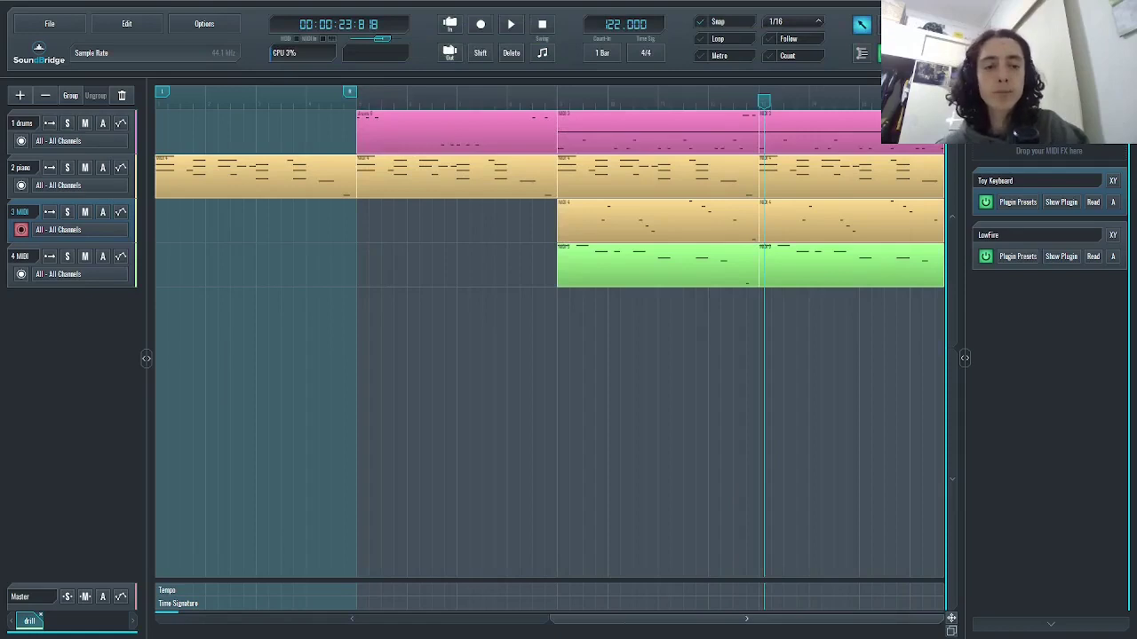
left_click(1066, 257)
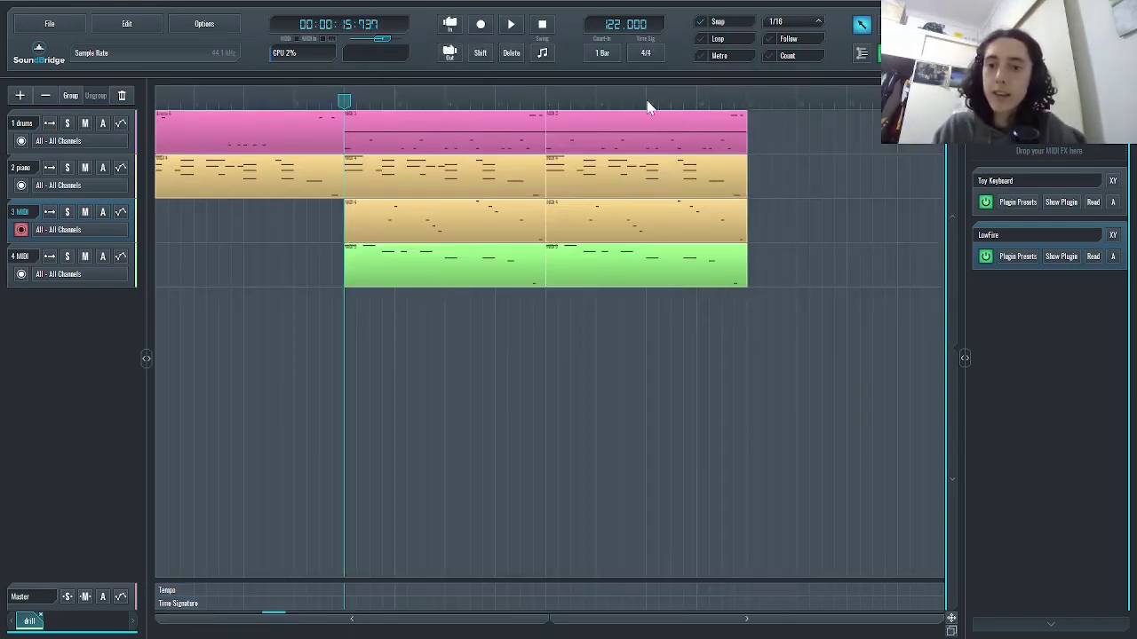
scroll(592, 210, "down", 5)
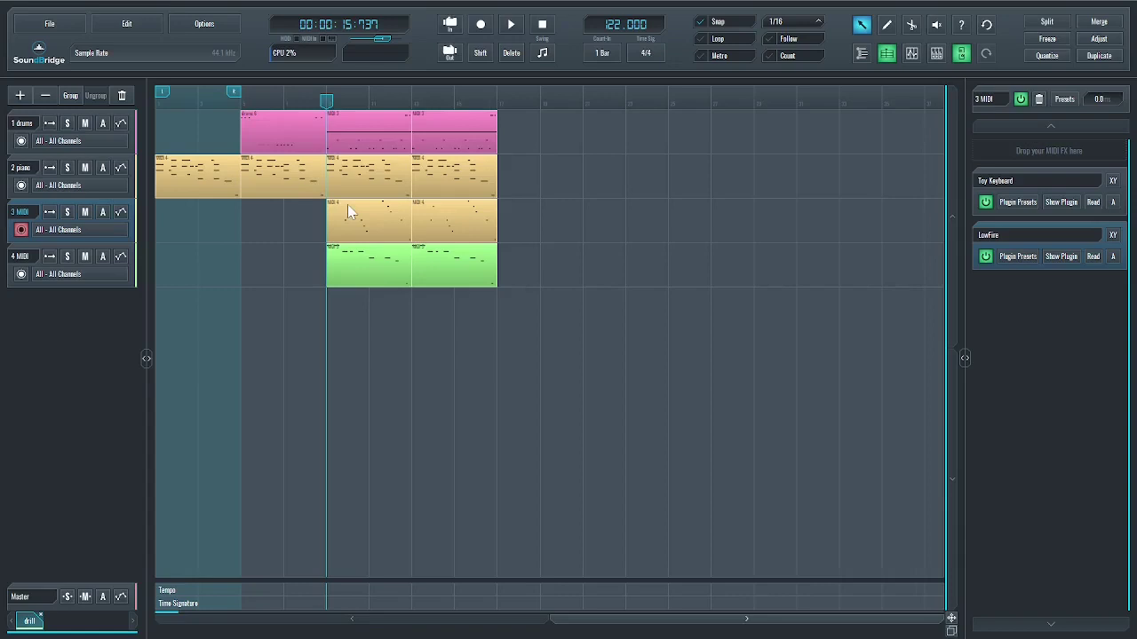
Step: Zoom the timeline and hide the right-hand plugin panel with Tab
scroll(347, 205, "up", 2)
scroll(355, 196, "left", 2)
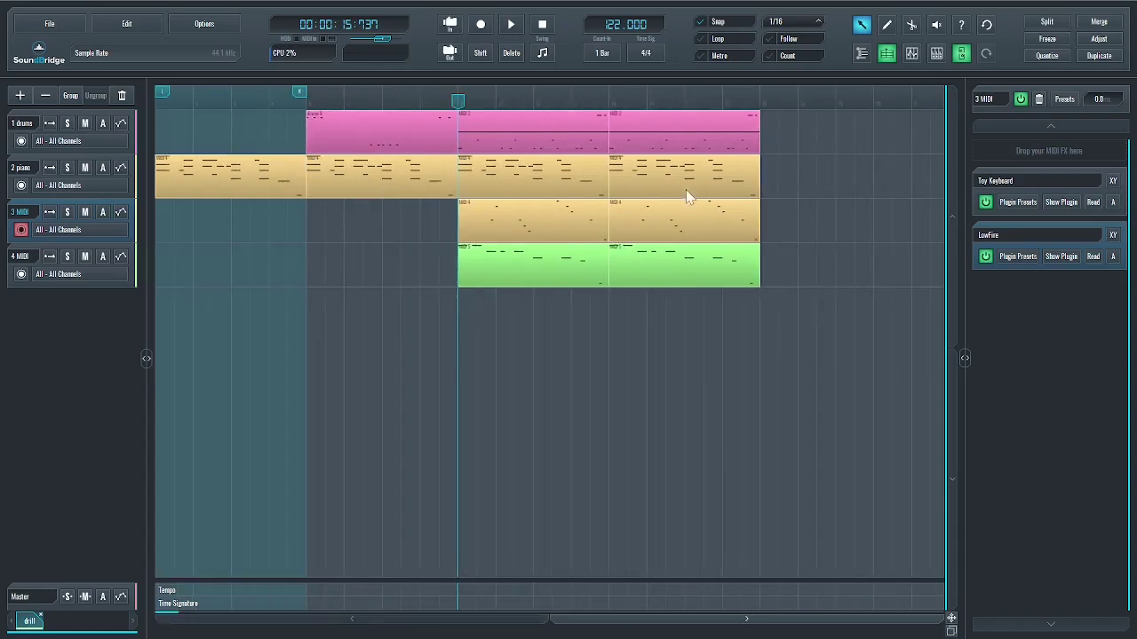
key("Tab")
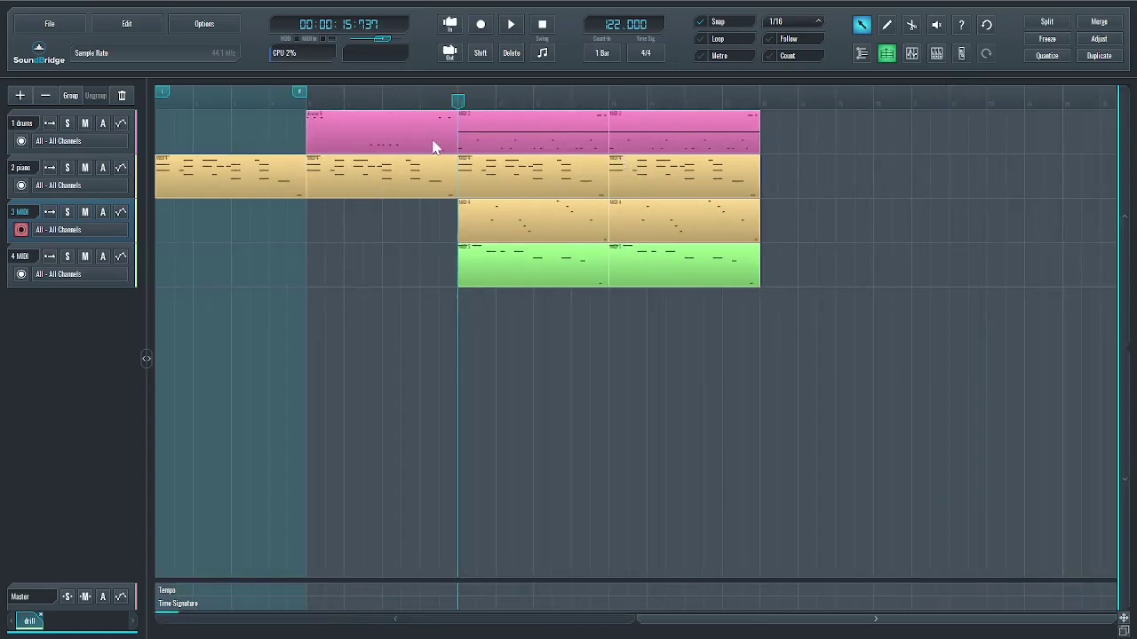
scroll(434, 146, "up", 2)
scroll(470, 158, "left", 1)
scroll(474, 170, "right", 2)
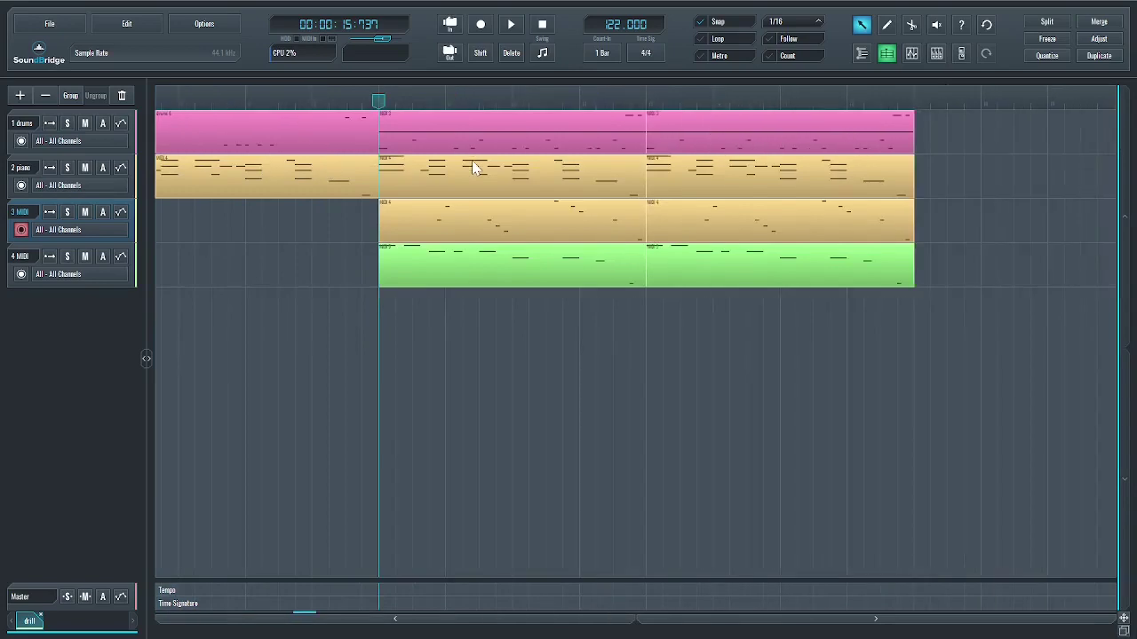
Step: Switch to OBS Studio with Alt+Tab, leaving the screen recording running
key("alt+Tab")
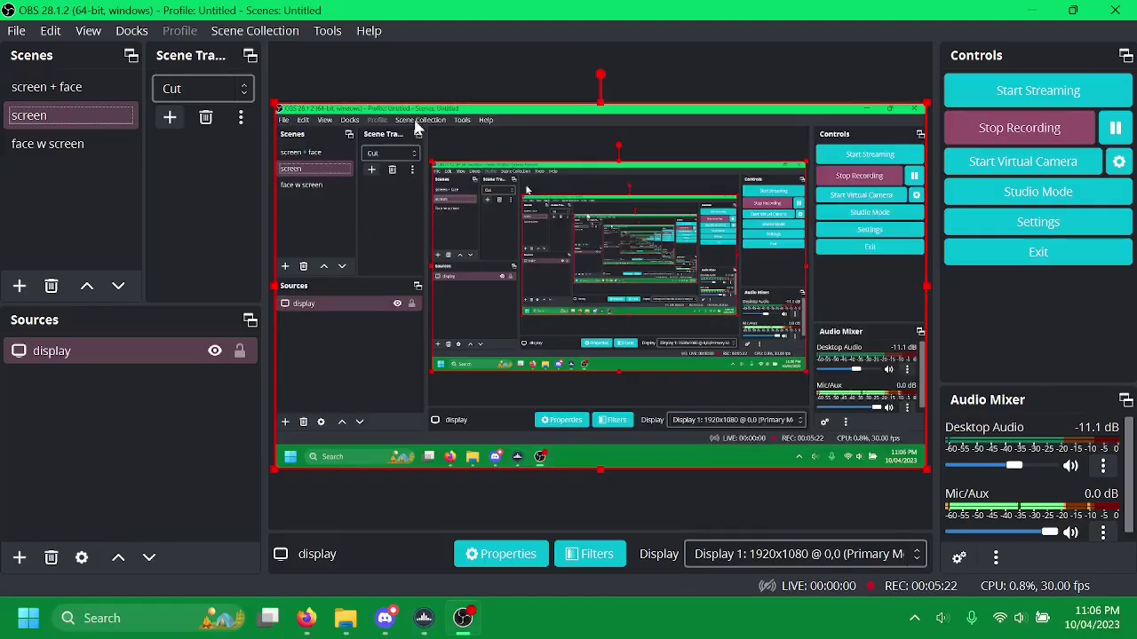